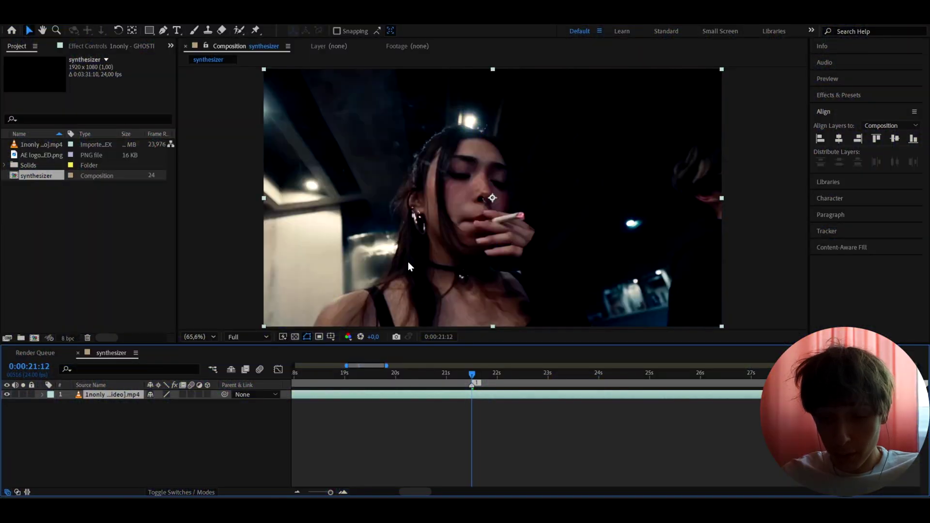
Step: Add an adjustment layer above the clip (Ctrl+Alt+Y) and apply omino colorizer with its red tint
mouse_move(476, 383)
left_mouse_down()
mouse_move(540, 385)
mouse_move(468, 386)
left_mouse_up()
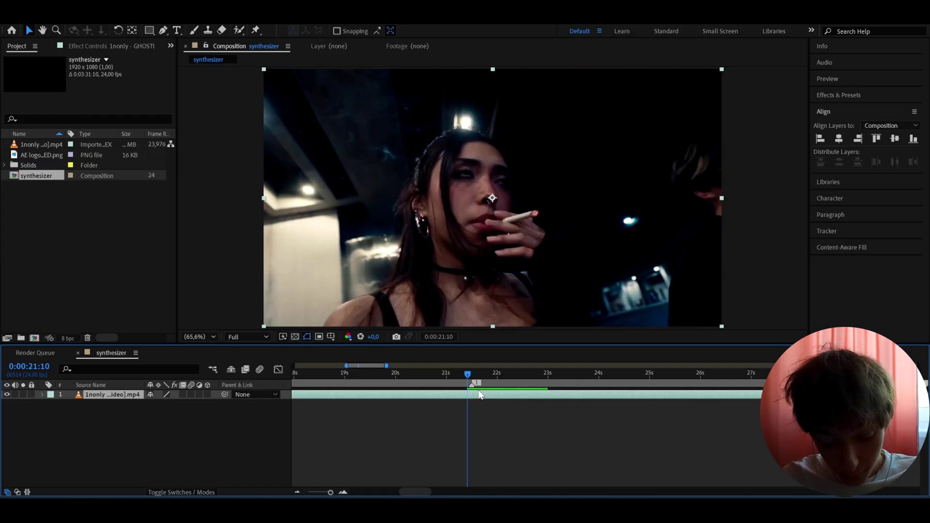
key("ctrl+alt+y")
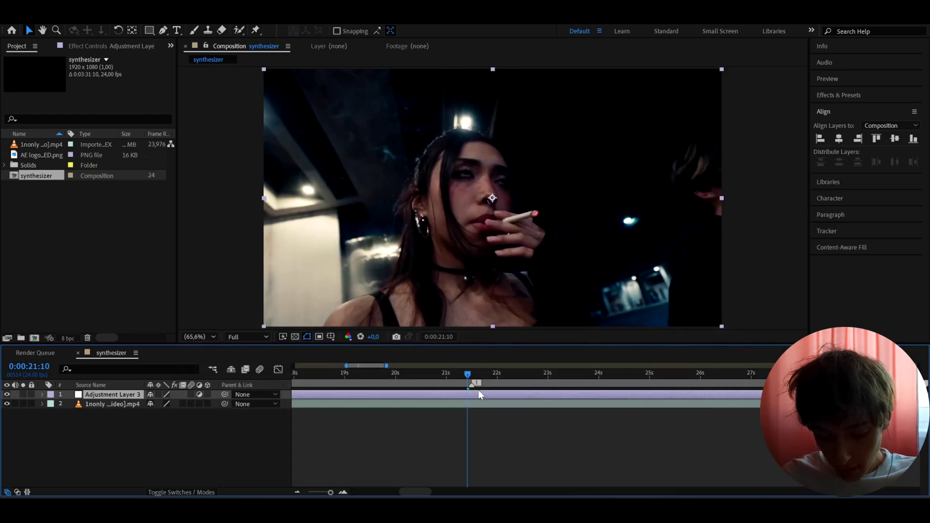
key("ctrl+space")
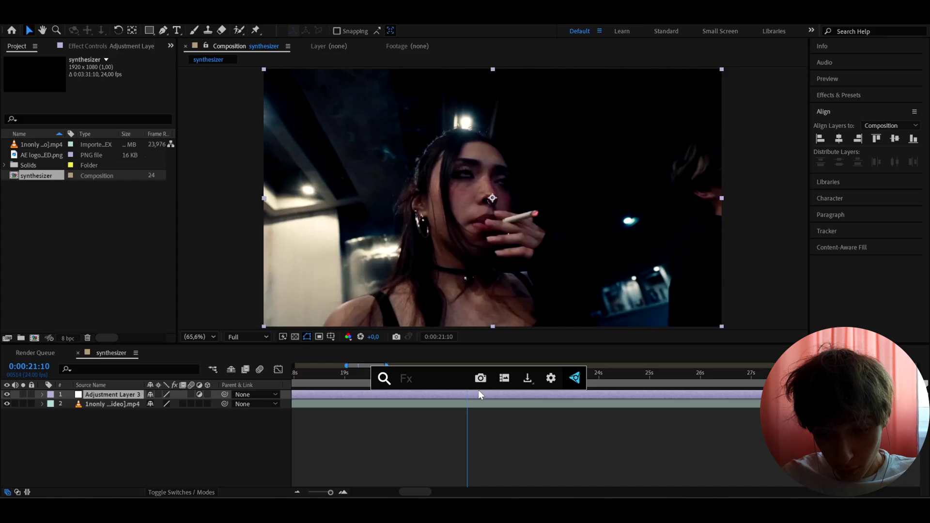
type("omino")
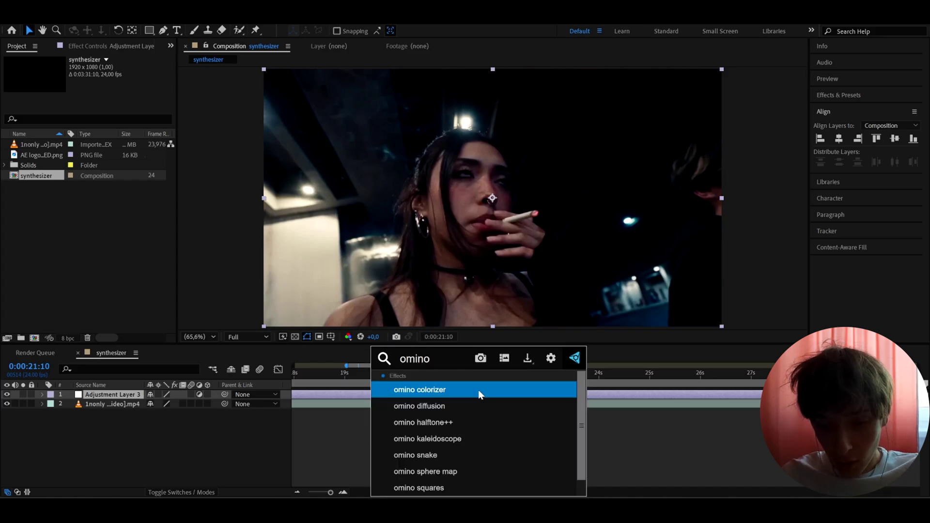
key("Return")
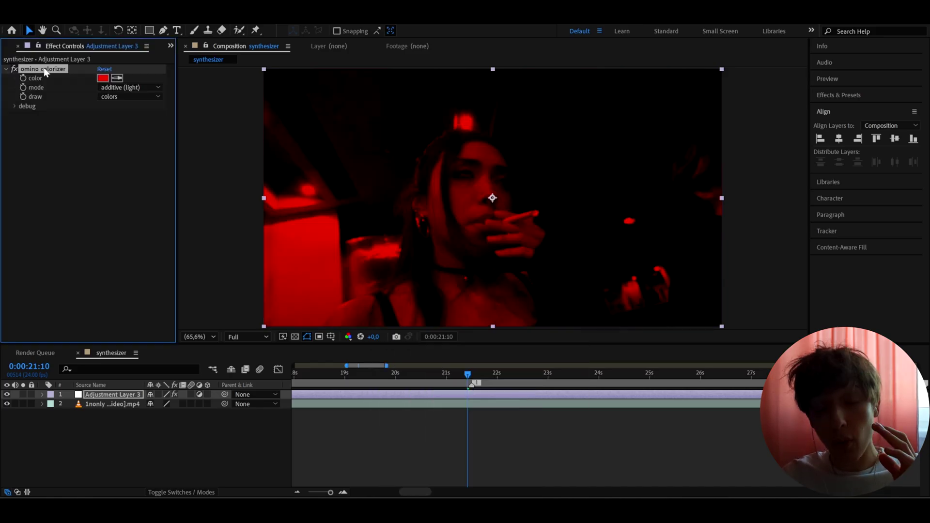
Step: Change the omino colorizer tint from red to magenta FF00F4 (hue 303°)
left_click(104, 80)
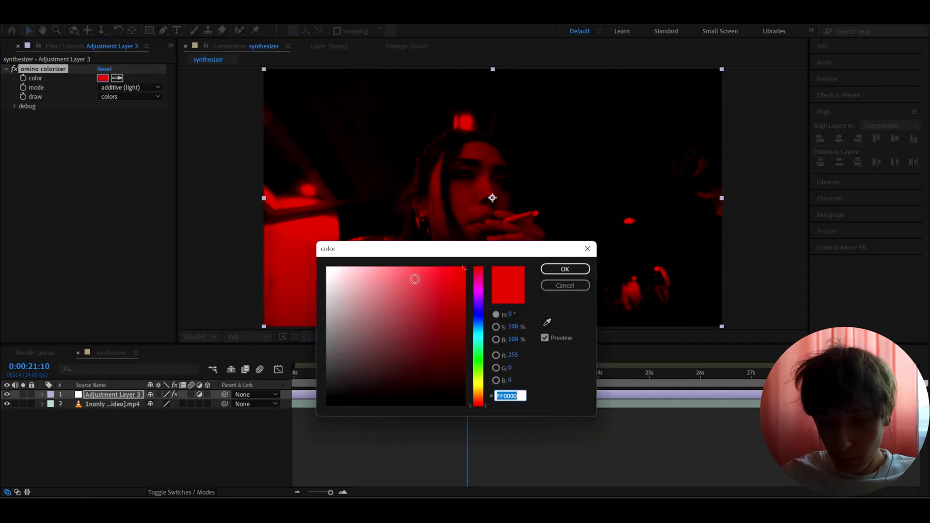
left_click(483, 290)
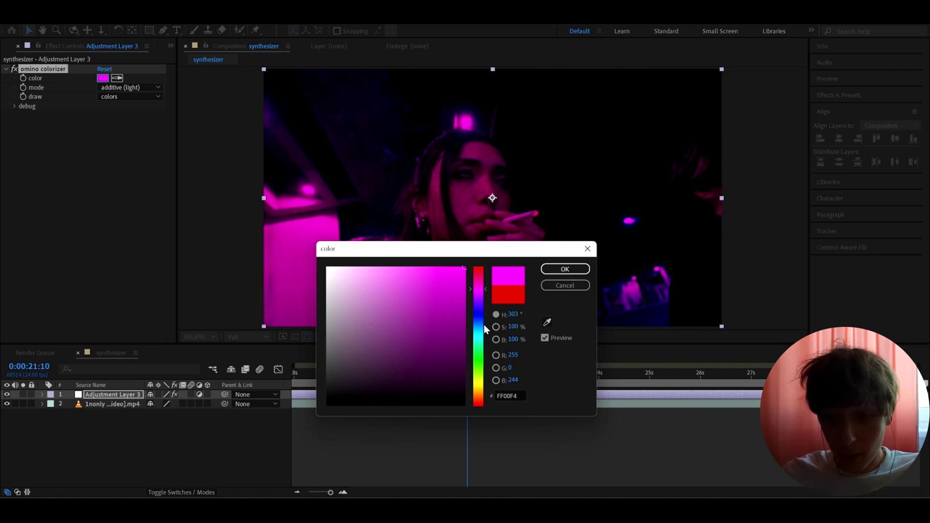
left_click(552, 269)
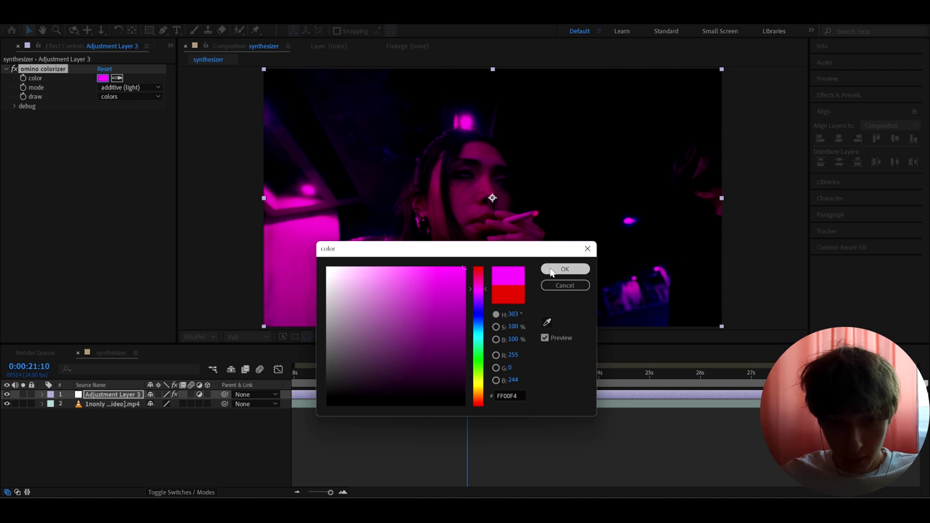
key("ctrl+space")
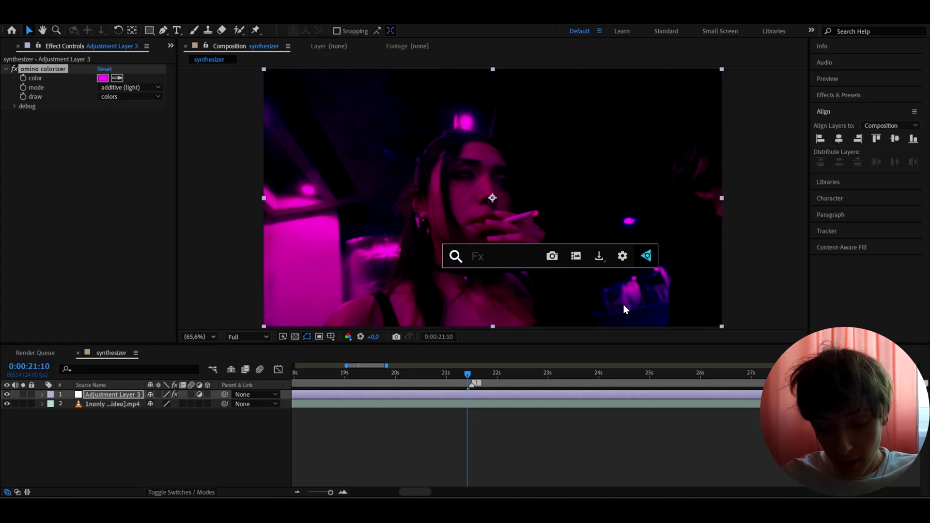
Step: Apply omino diffusion with error across 0.15 and error aside raised to 0.5
type("omino")
left_click(598, 305)
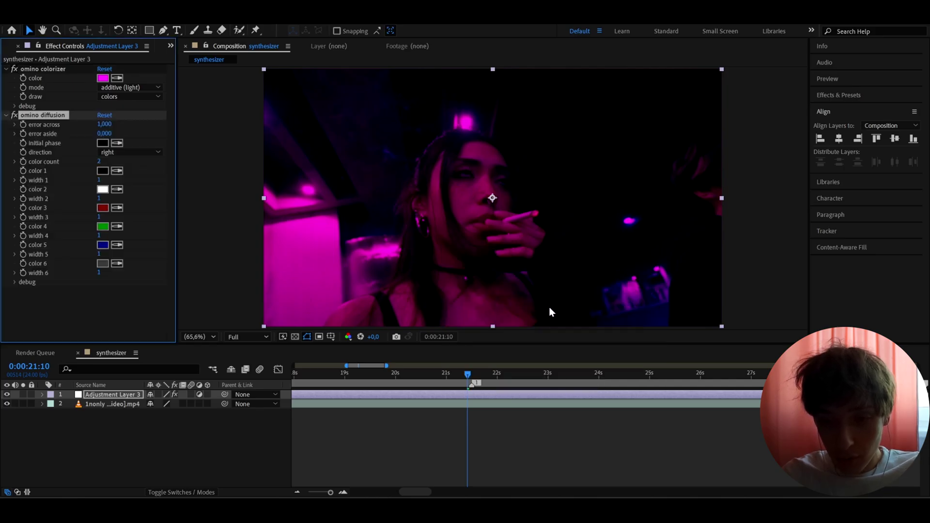
left_click(103, 124)
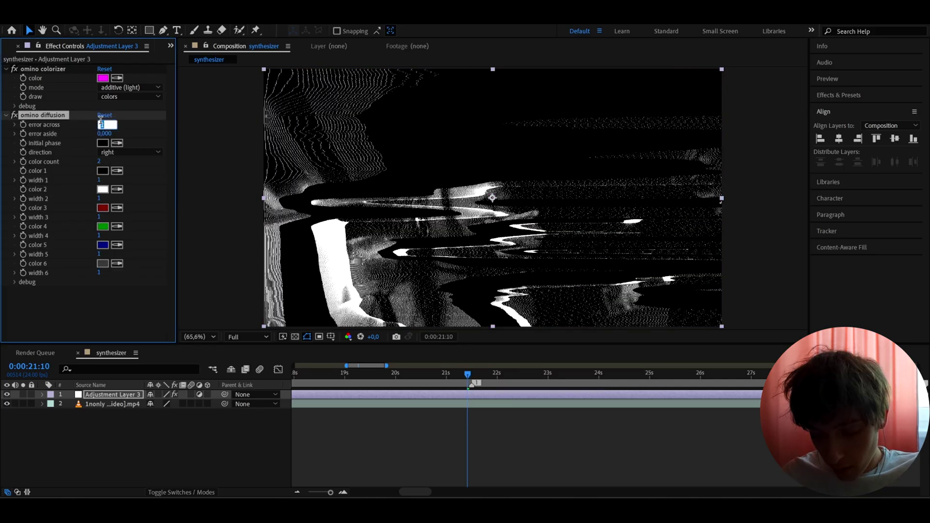
type("0.15")
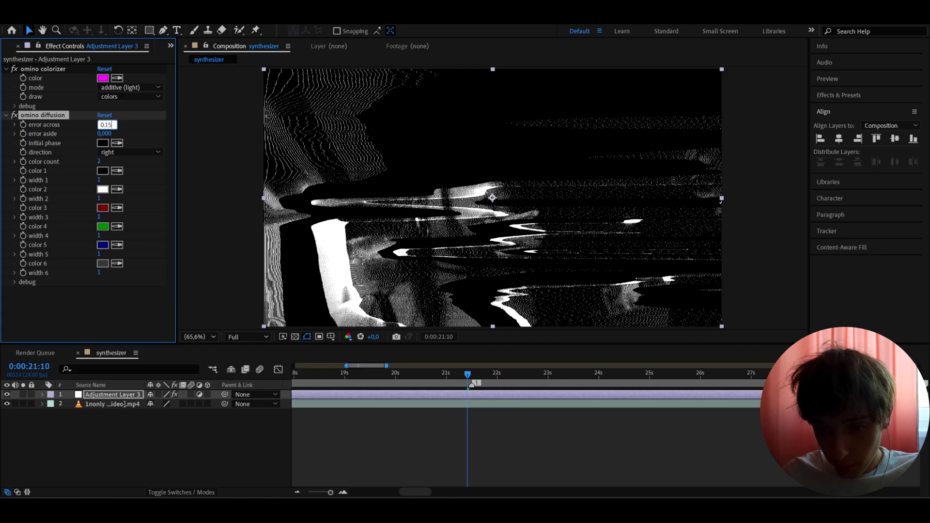
key("Return")
left_click(103, 132)
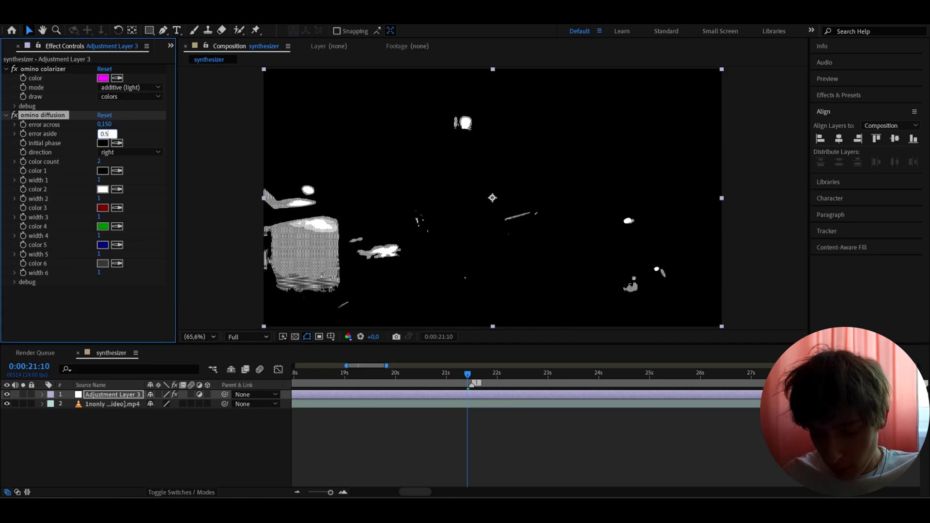
mouse_move(101, 133)
left_mouse_down()
mouse_move(112, 133)
mouse_move(87, 136)
mouse_move(105, 140)
left_mouse_up()
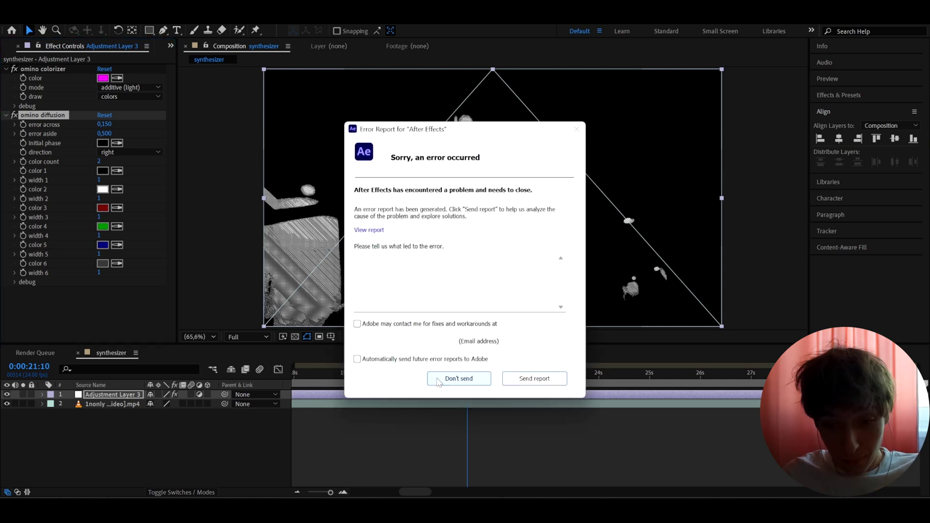
Step: Dismiss the After Effects crash report without sending it
left_click(437, 379)
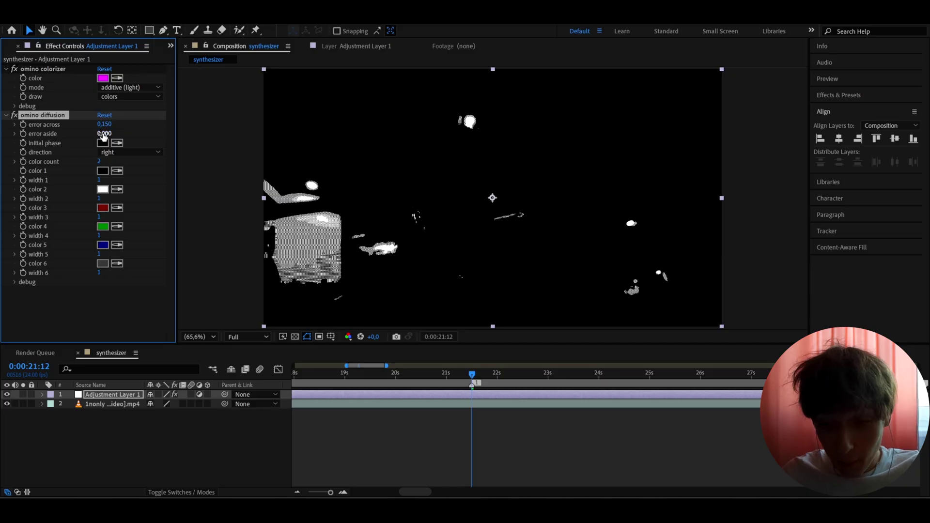
Step: Set omino diffusion's error aside to 0.58, color count to 6 and width 1 to 32
left_click_drag(104, 133, 108, 134)
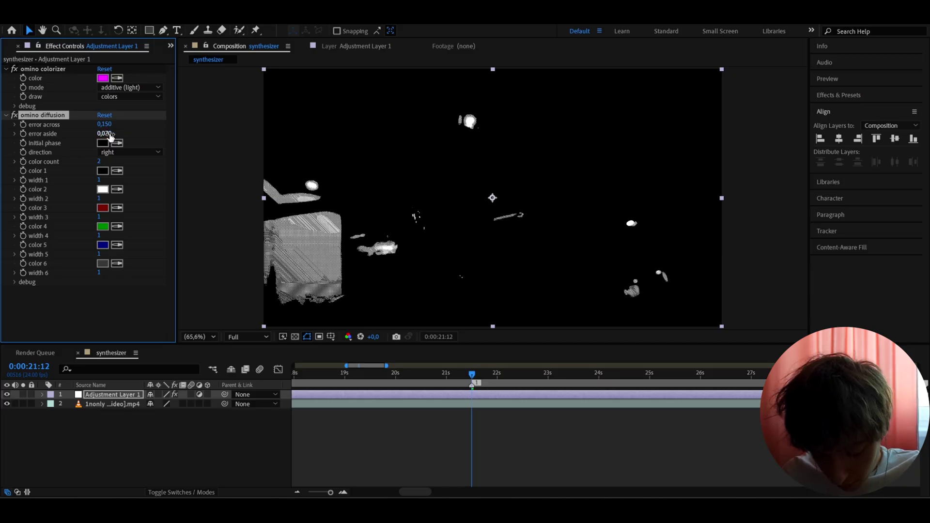
left_click(107, 134)
type("0,58")
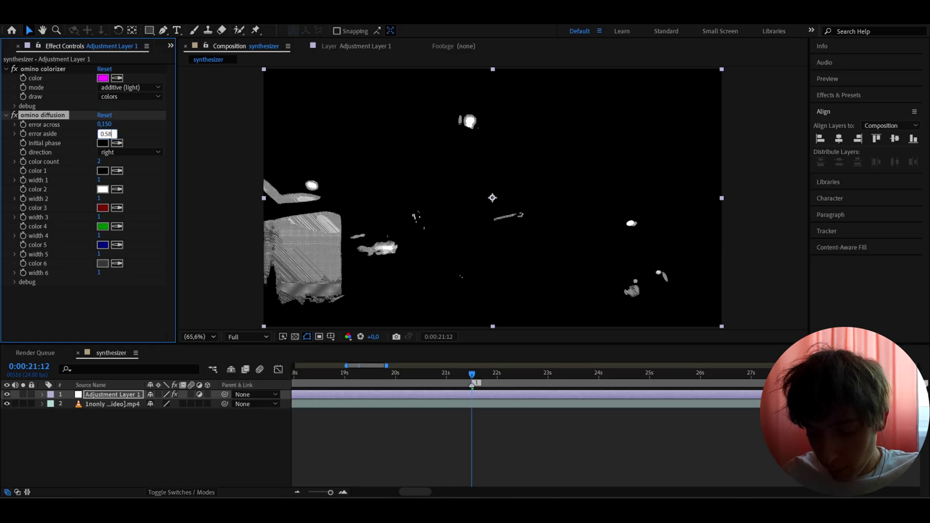
key("Return")
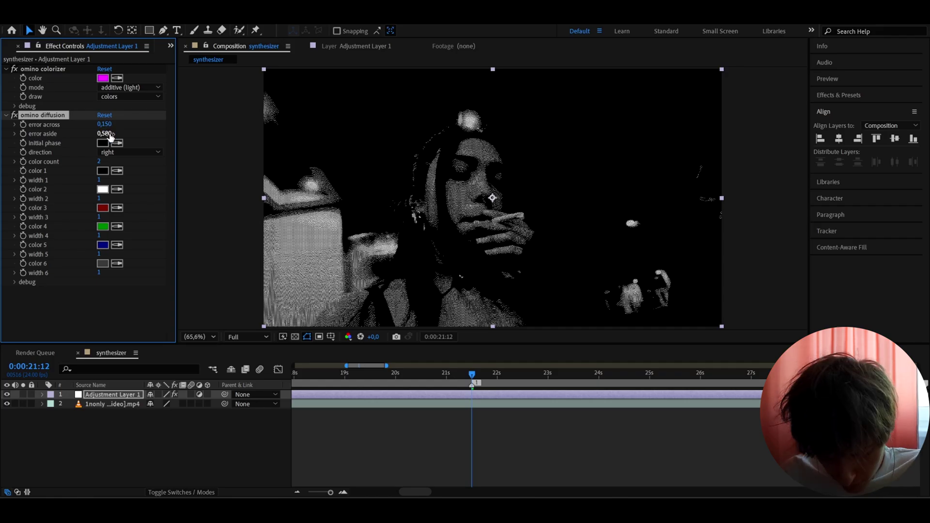
left_click(99, 161)
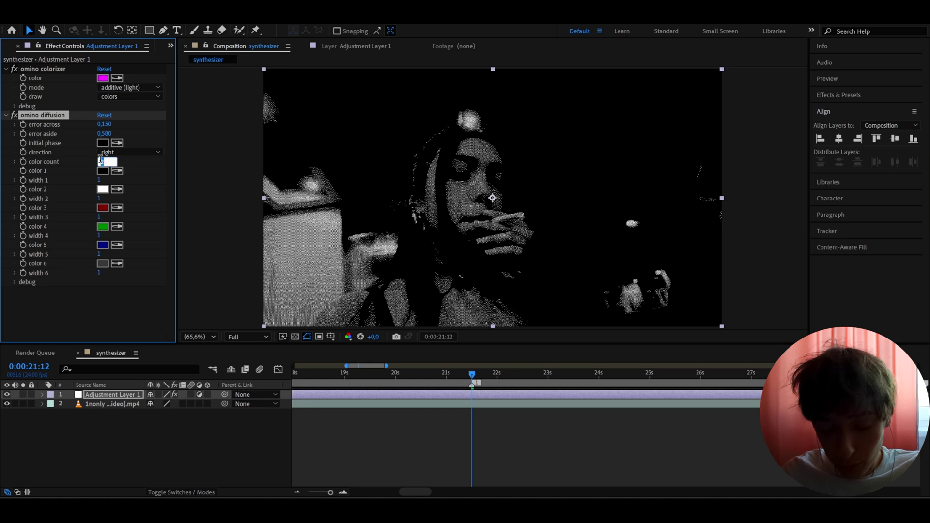
type("6")
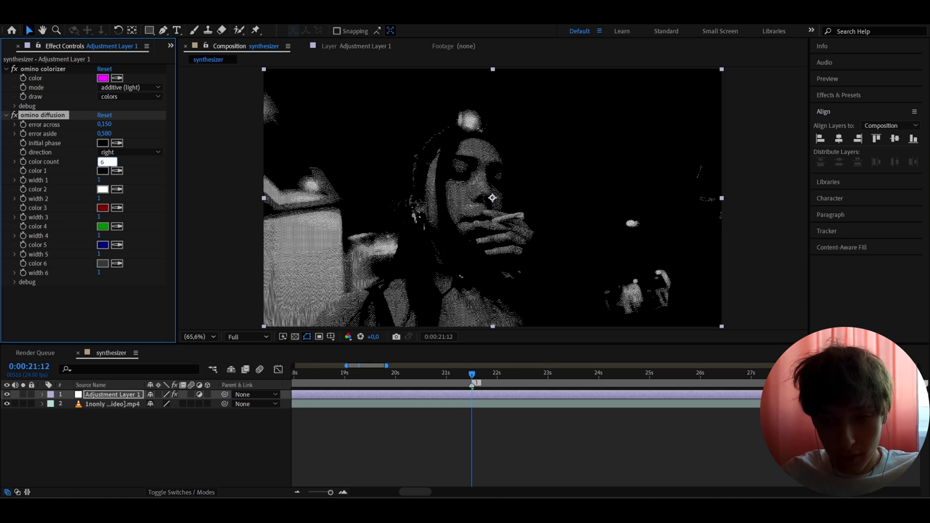
key("Return")
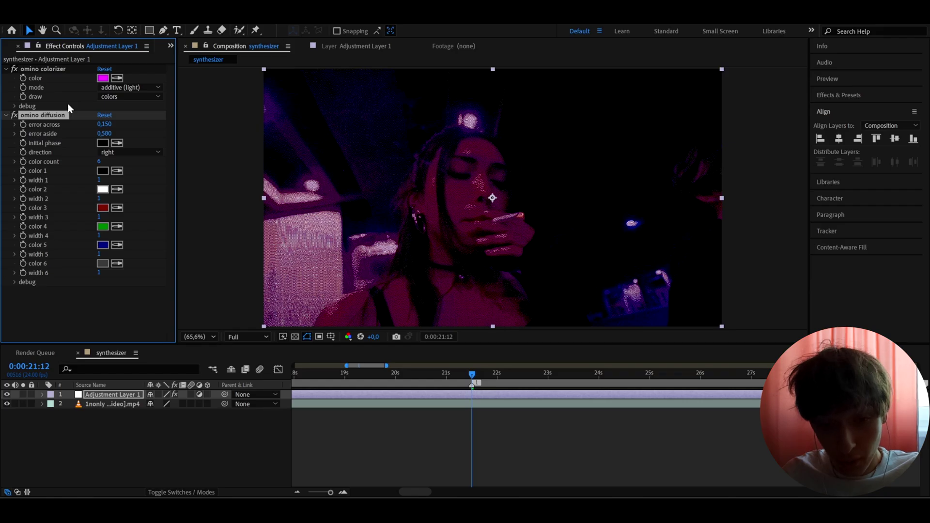
left_click(100, 180)
type("33")
key("Return")
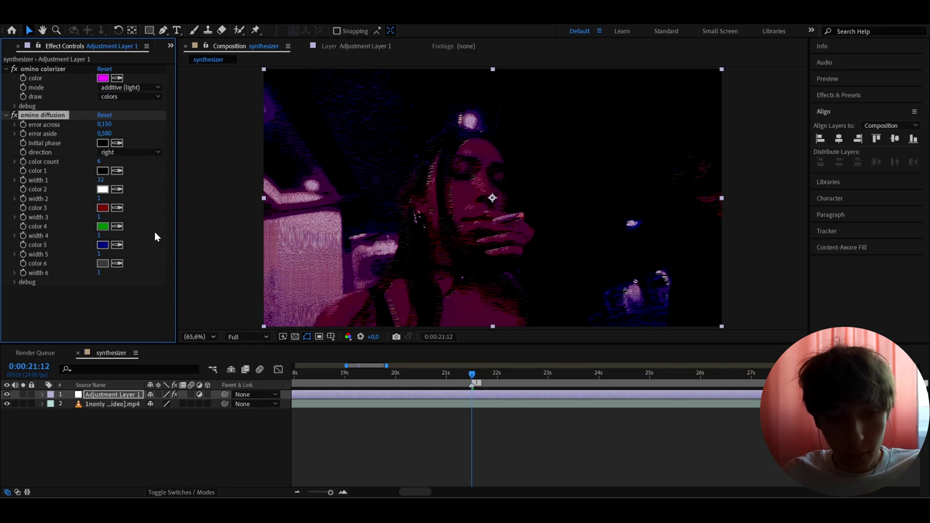
Step: Try several width 3 values on omino diffusion, settling on 5
left_click(100, 217)
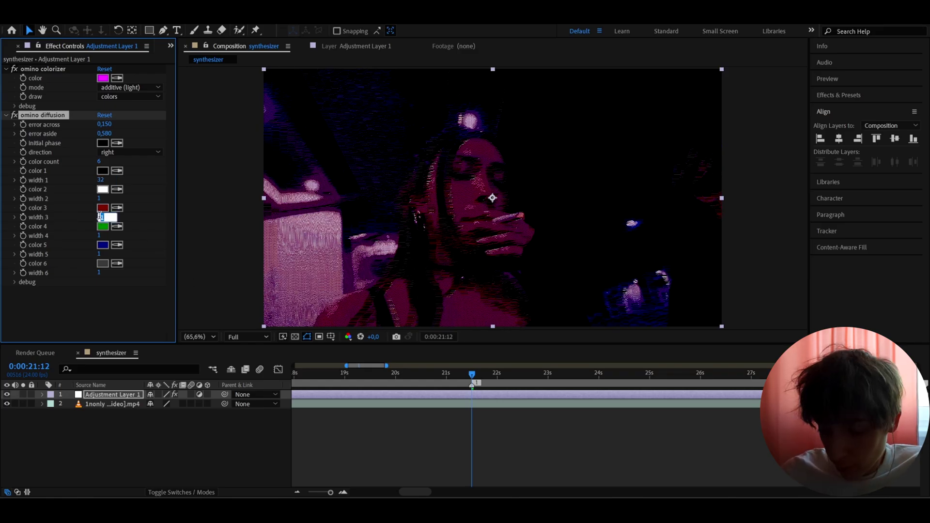
type("50")
key("Return")
left_click(100, 217)
type("32")
key("Return")
left_click_drag(123, 217, 123, 217)
key("ctrl+z")
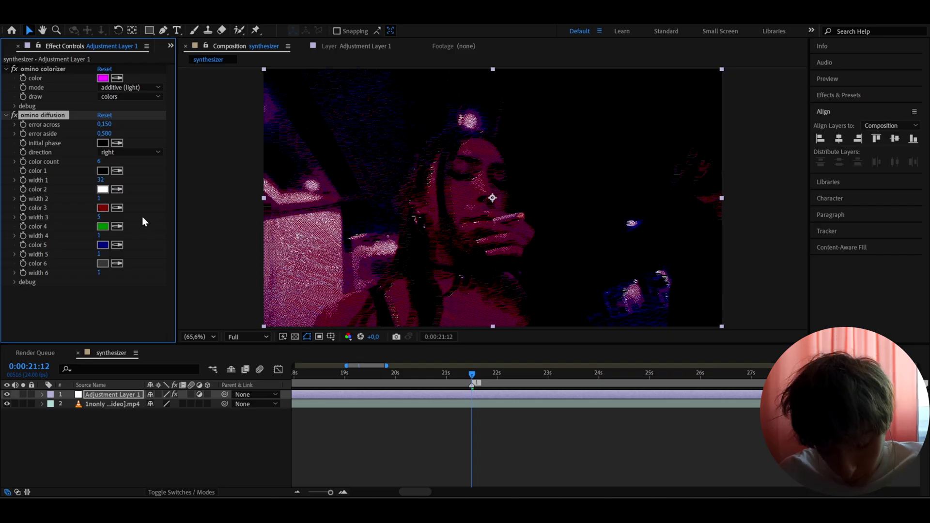
Step: Set width 6 to 32 and width 5 to 20 for a streakier, bluer dither
left_click(99, 274)
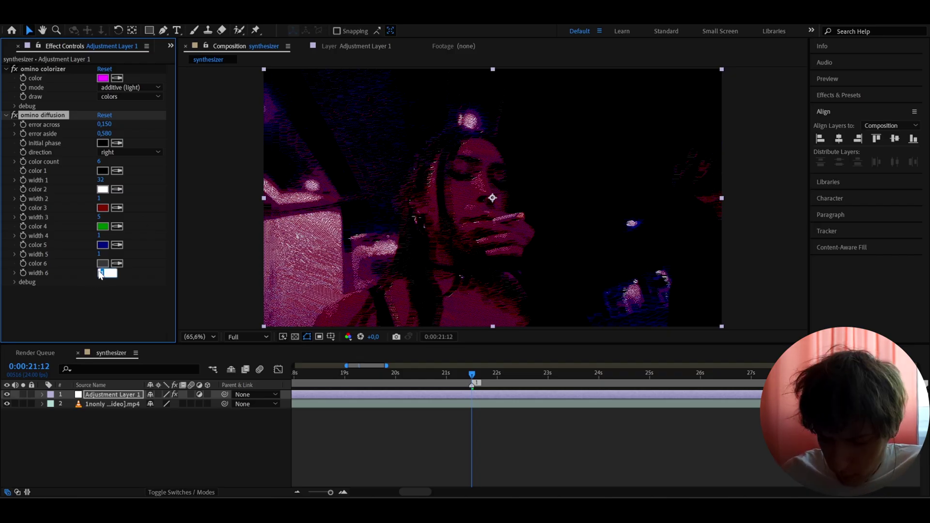
type("1")
key("Return")
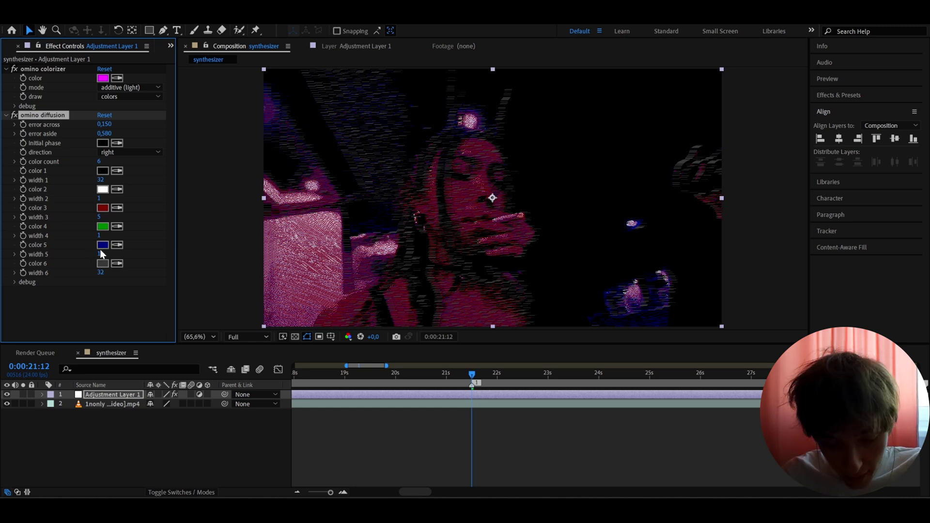
left_click(99, 255)
type("20")
key("Return")
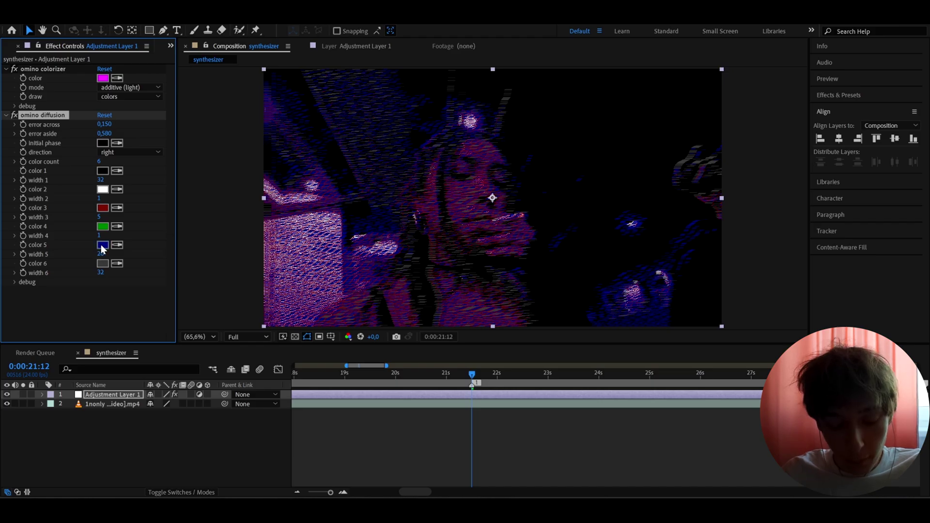
left_click(102, 245)
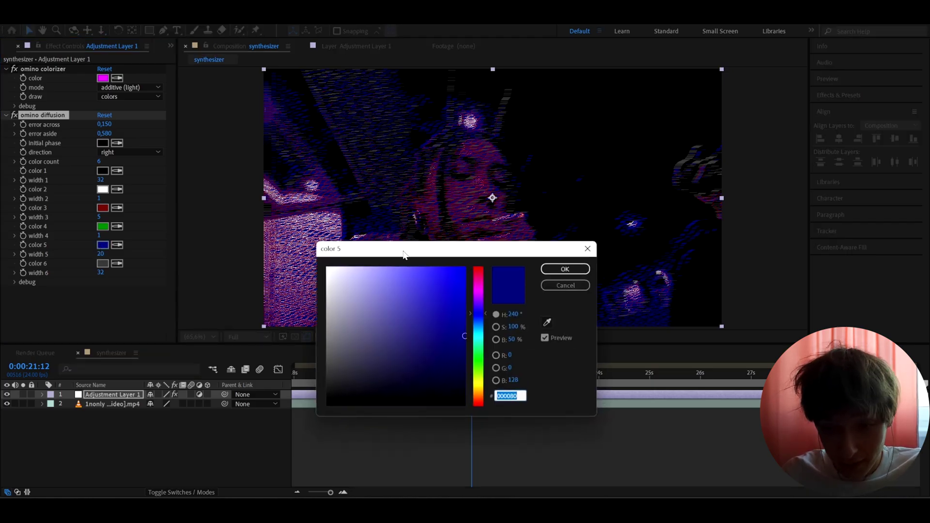
Step: Shift color 5 to purple 9C009A, then dismiss the resulting crash report unsent
left_click(478, 290)
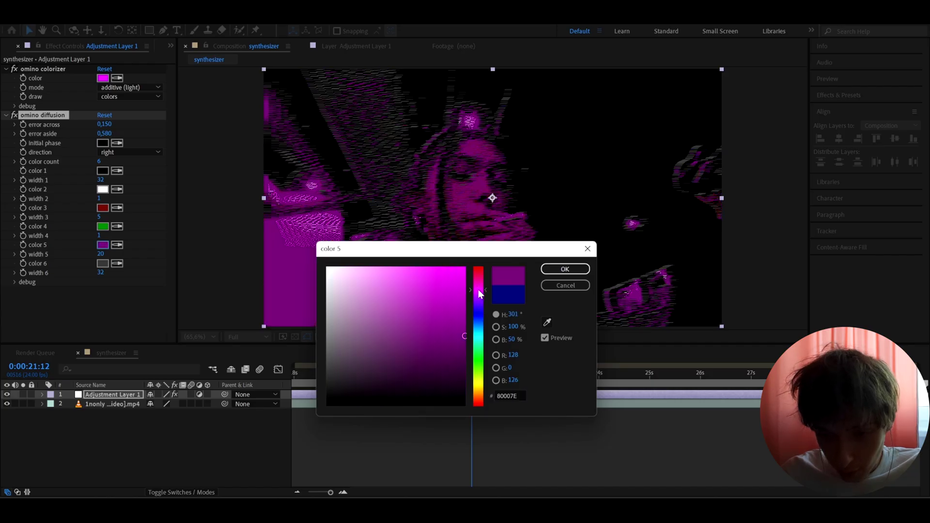
left_click_drag(451, 286, 468, 317)
left_click(565, 269)
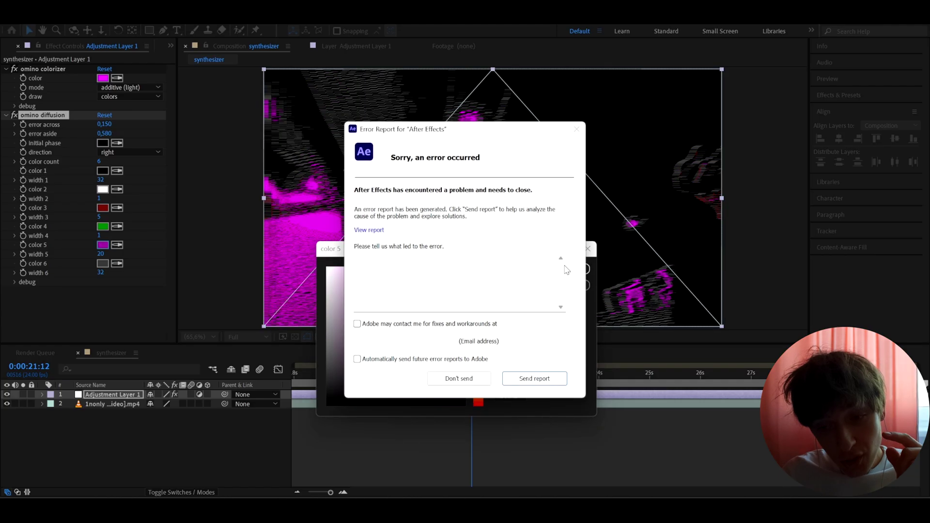
left_click(450, 379)
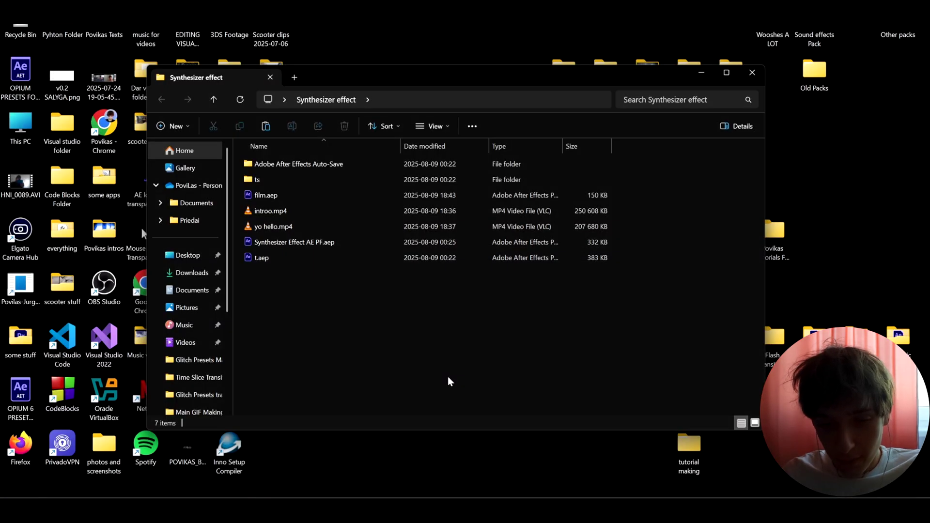
Step: Relaunch film.aep from the Synthesizer effect folder in After Effects
left_click(259, 197)
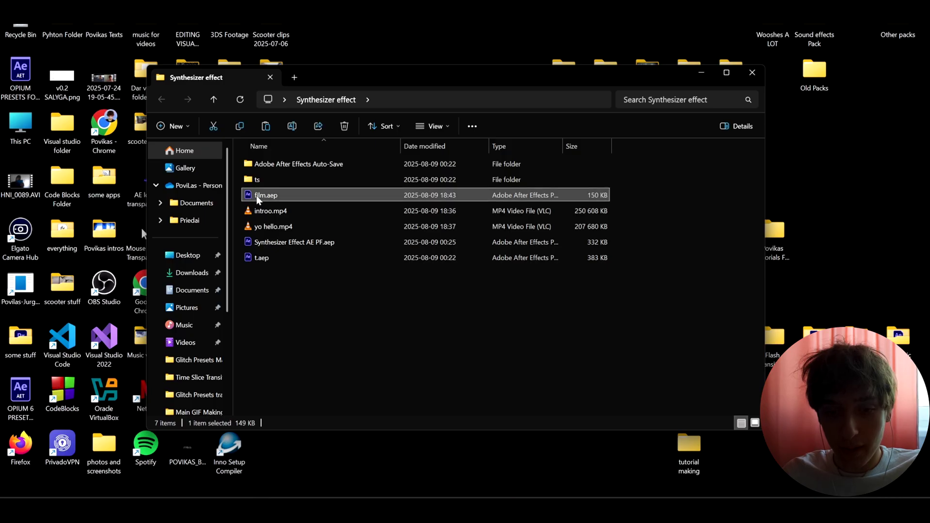
double_click(258, 196)
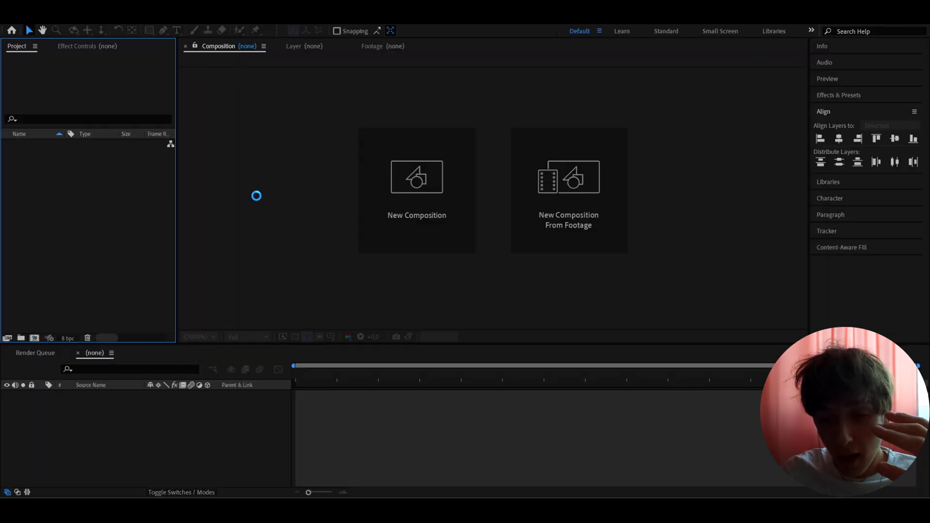
Step: Set omino diffusion's color 5 to a slightly brighter purple, 9306A8
left_click(70, 47)
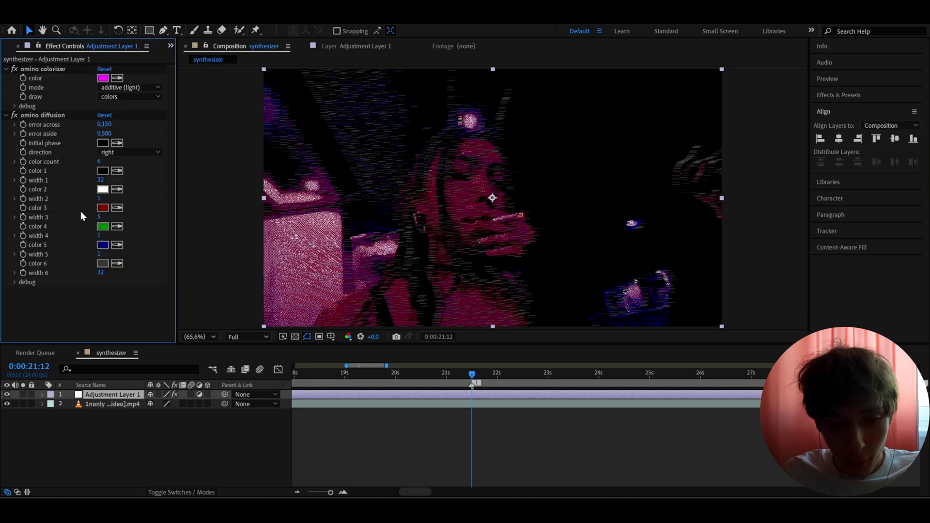
left_click(103, 245)
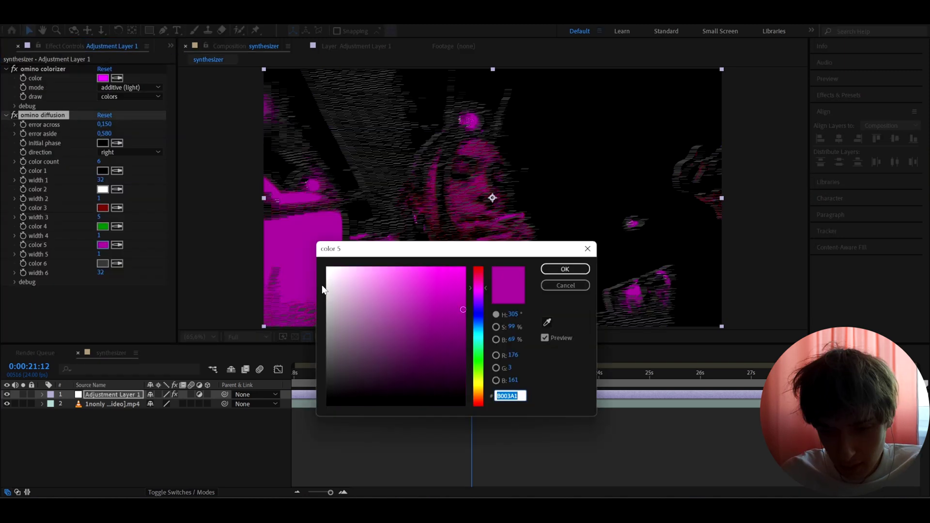
left_click(478, 292)
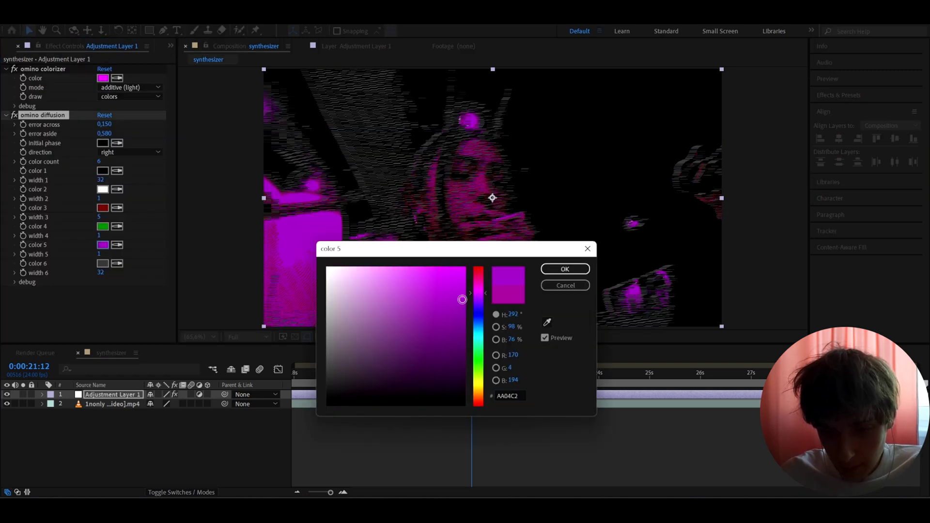
left_click(461, 300)
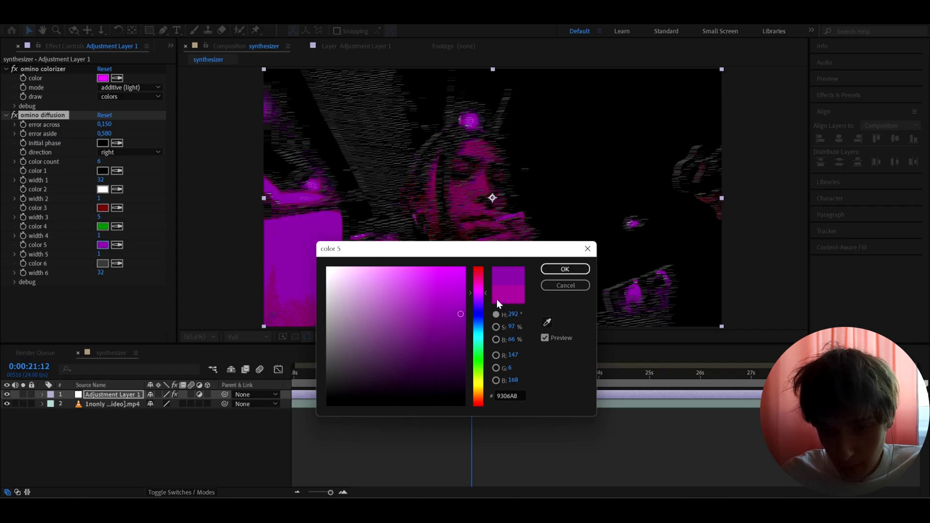
left_click(562, 269)
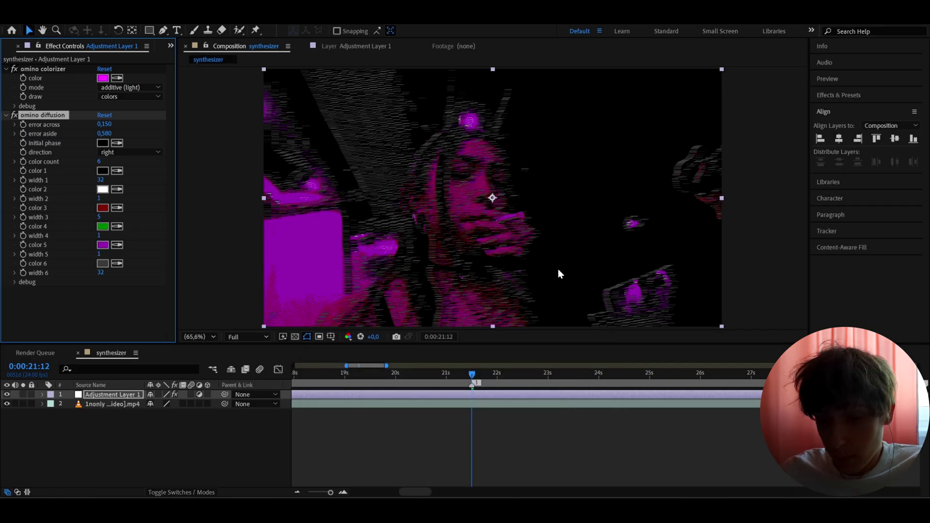
left_click(459, 395)
Step: Apply Signal (VHS_SP, strength 40) below omino diffusion, then switch it off to compare
key("ctrl+space")
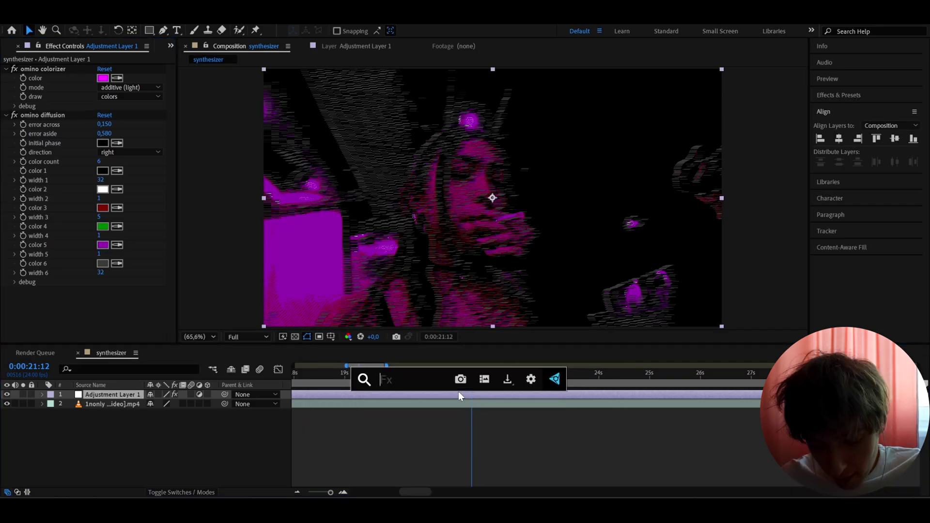
type("sig")
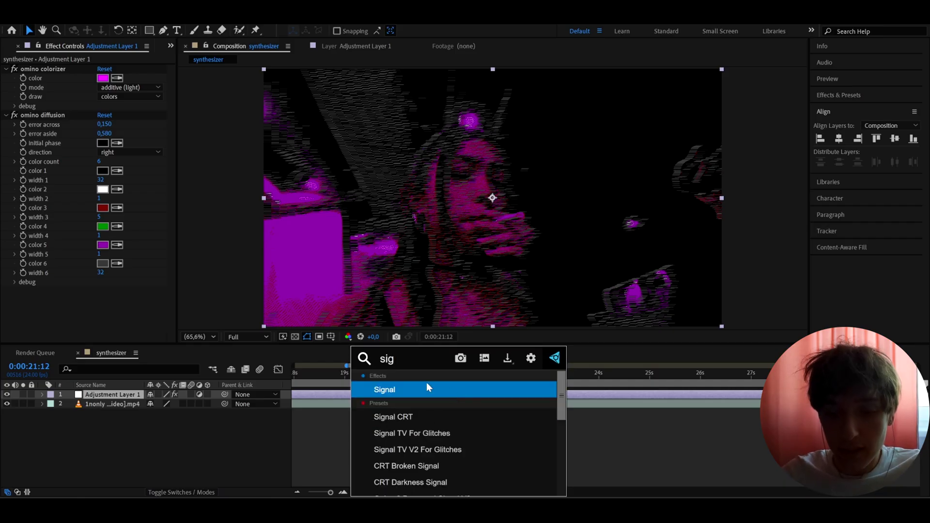
left_click(426, 389)
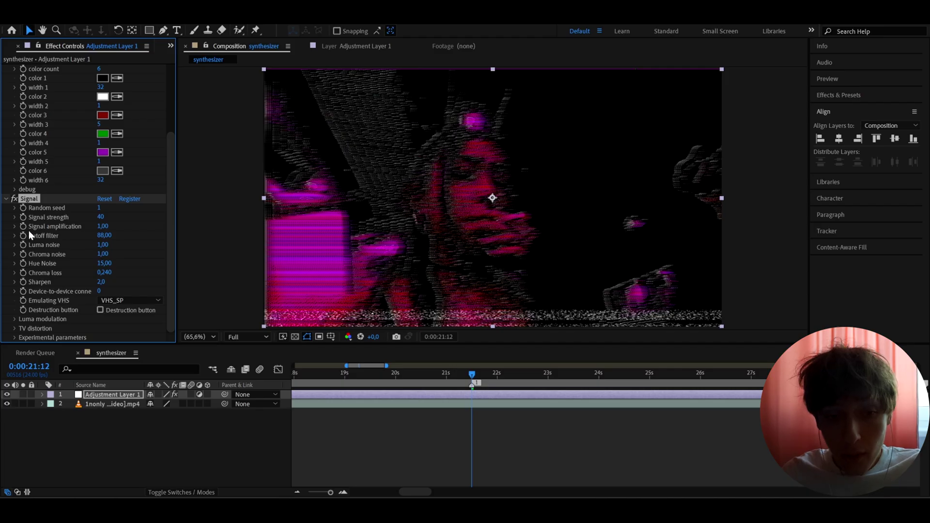
left_click(13, 199)
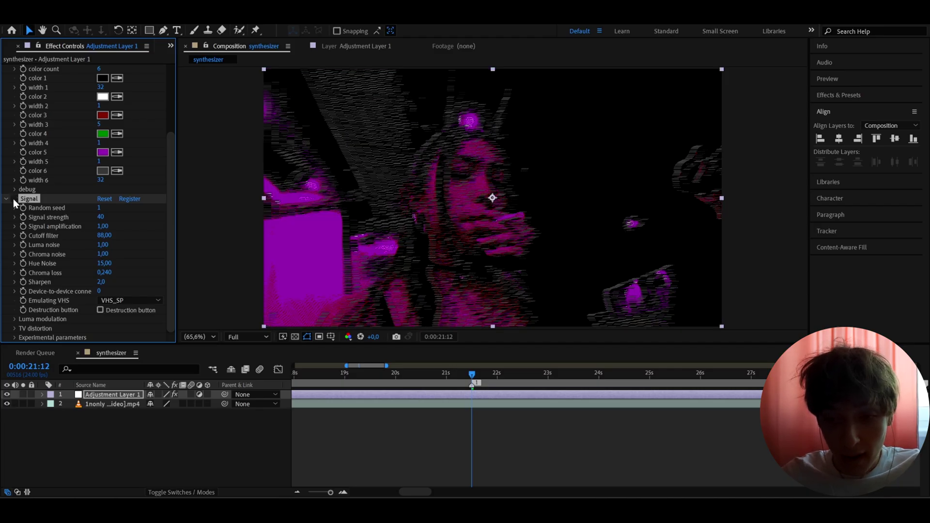
Step: Apply the NTSC-rs effect to the adjustment layer through the quick effect search
key("ctrl+space")
type("ntsa")
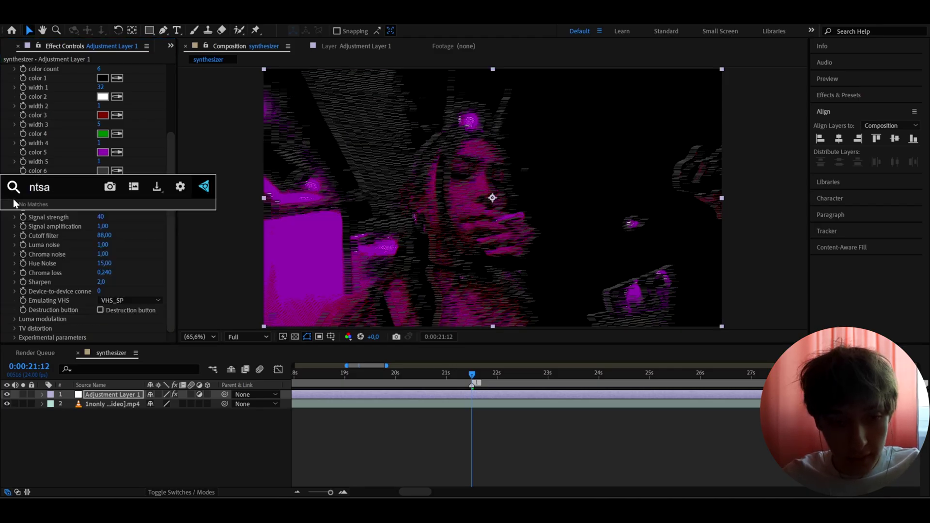
key("BackSpace")
left_click(25, 216)
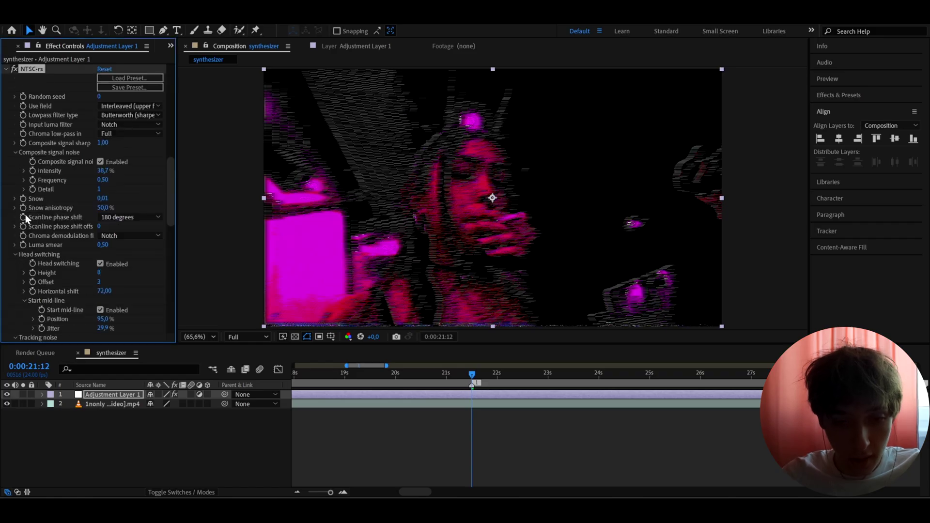
Step: Raise NTSC-rs composite signal sharpening to 1,66 and push chroma phase error to 4,0 %
scroll(49, 213, "down", 5)
scroll(53, 211, "down", 5)
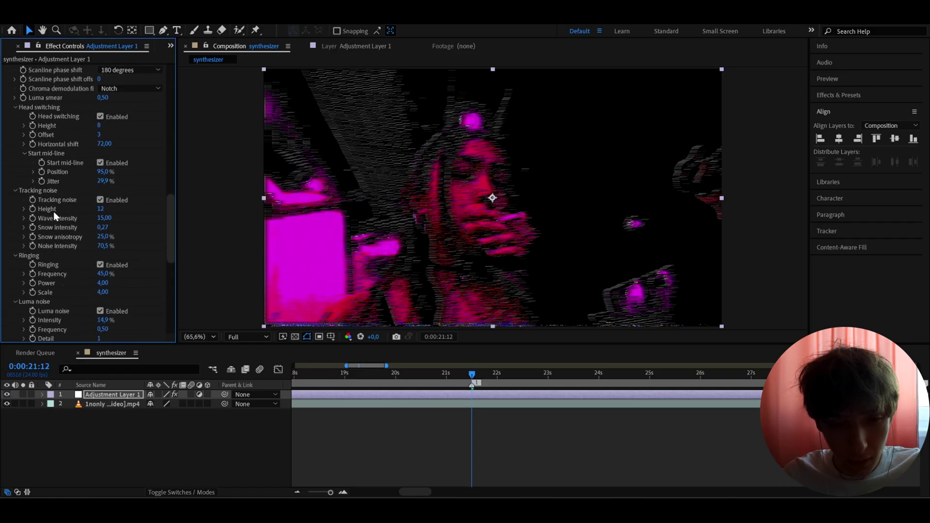
scroll(86, 182, "up", 5)
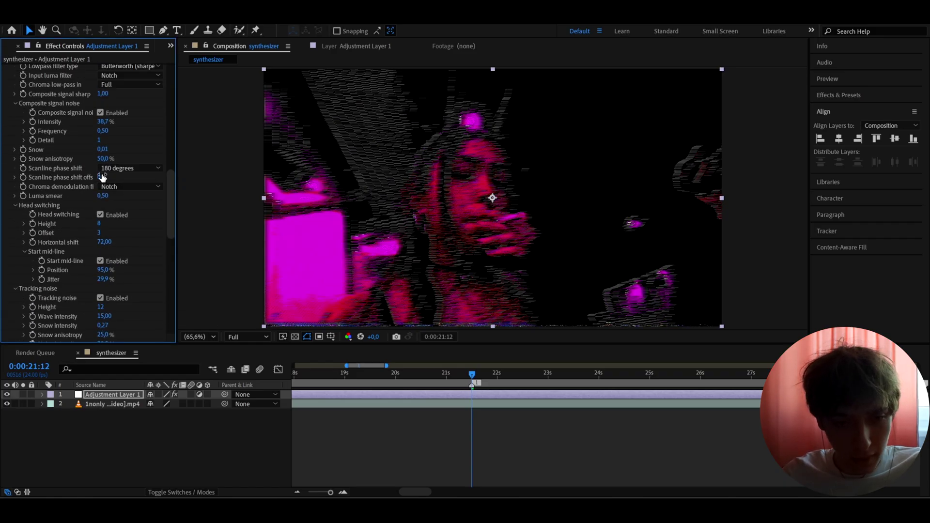
left_click_drag(100, 192, 128, 199)
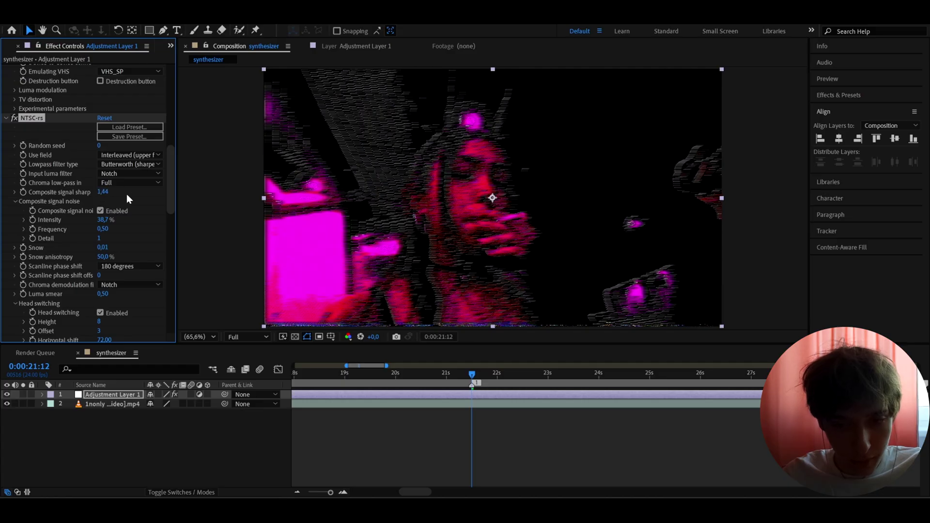
scroll(114, 194, "down", 6)
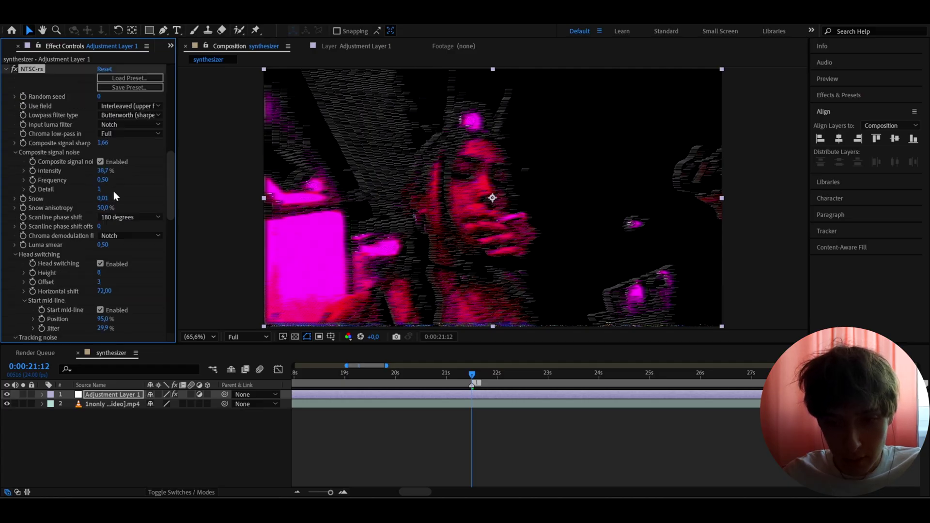
scroll(115, 195, "down", 8)
left_click_drag(97, 148, 149, 164)
scroll(68, 262, "up", 10)
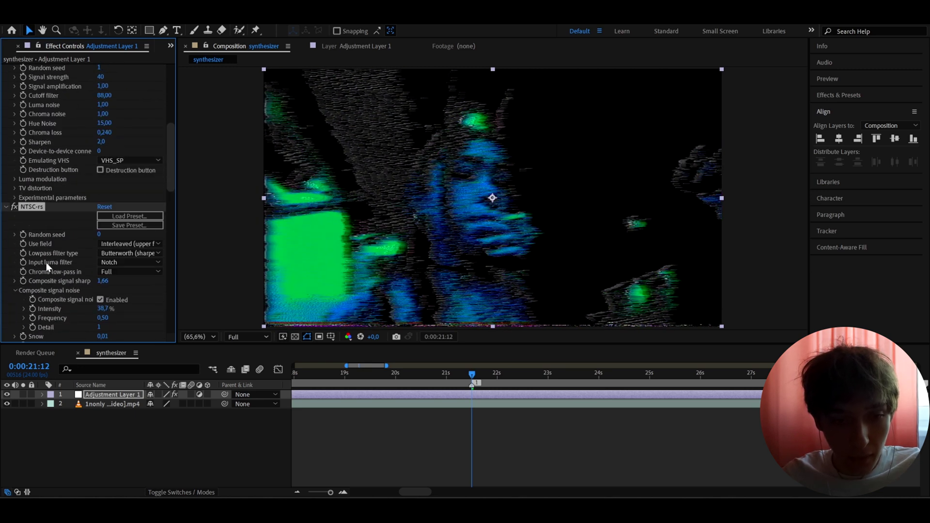
scroll(29, 211, "up", 5)
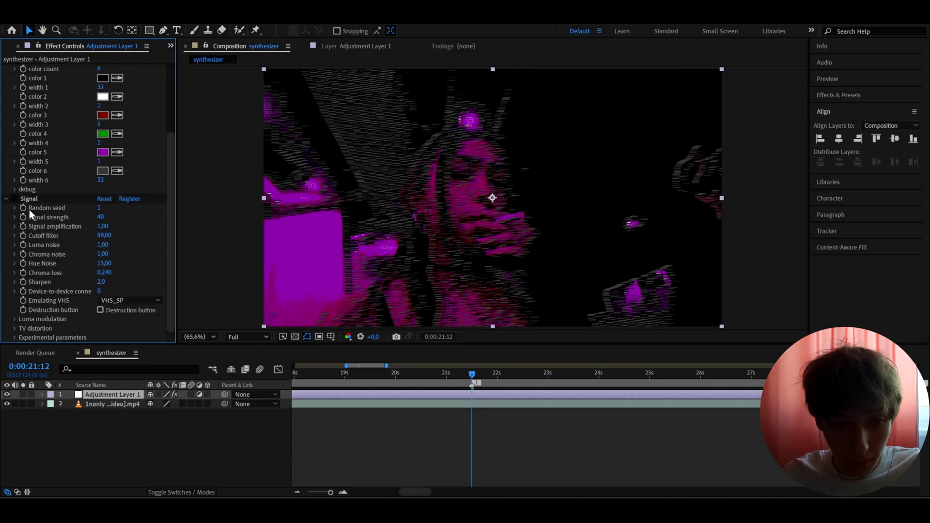
Step: Turn the Signal effect back on and set Chroma loss 0,090 and Sharpen 10
left_click(28, 198)
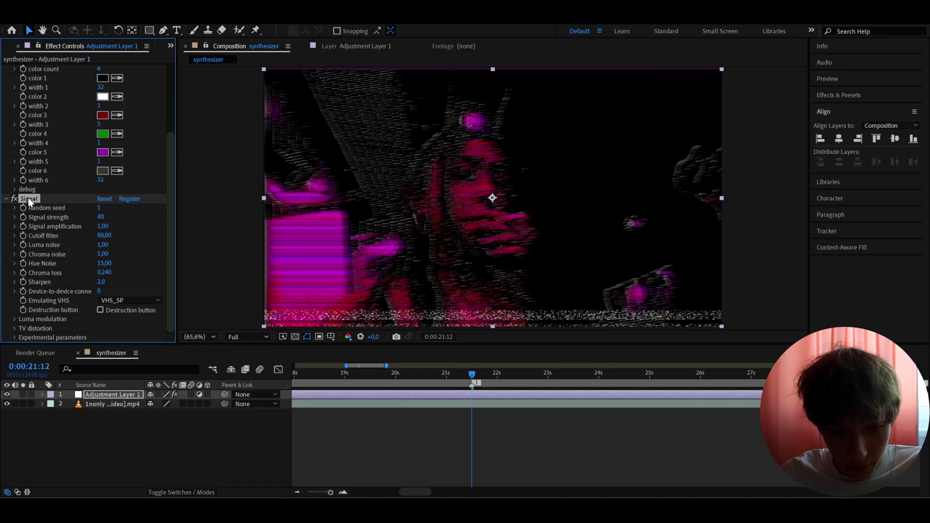
left_click(105, 273)
type("0,090")
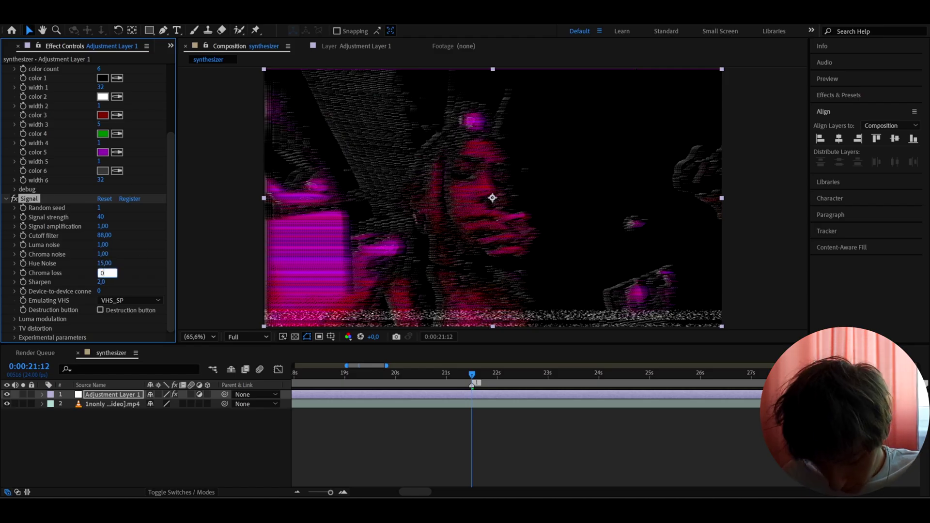
key("Return")
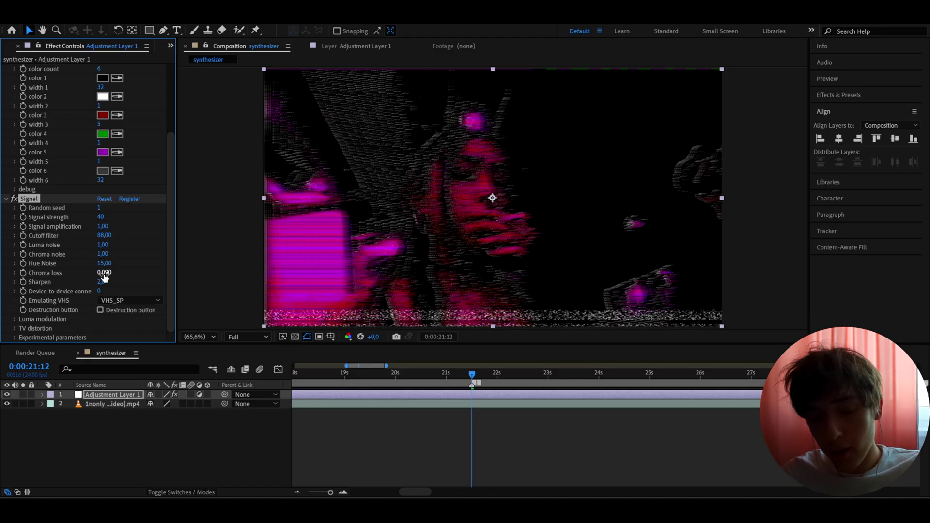
left_click(102, 281)
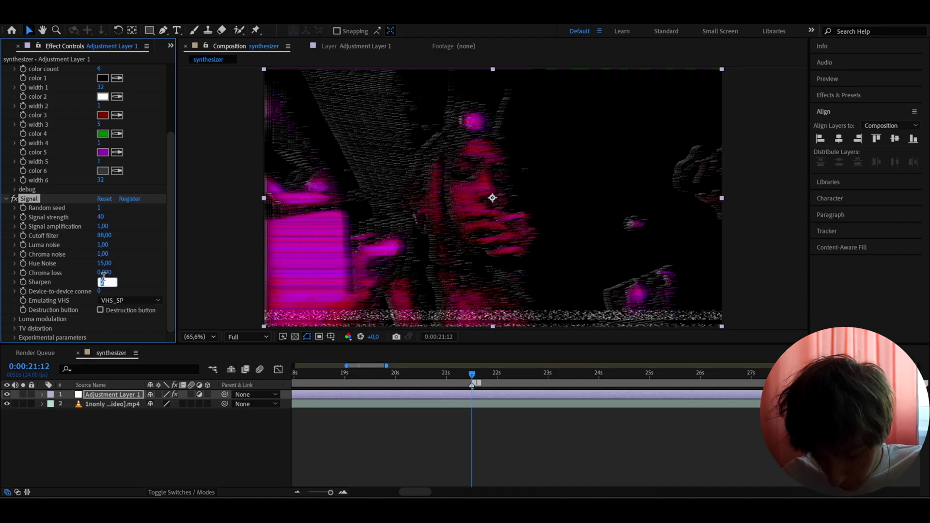
type("10")
key("Return")
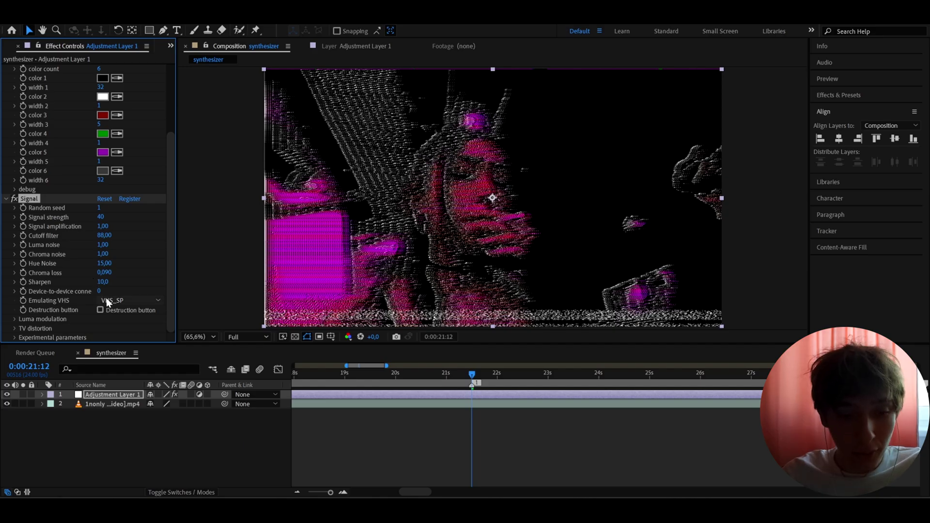
Step: Switch Signal's VHS emulation to VHS_EP and lower Sharpen to 8
left_click(106, 299)
left_click(118, 334)
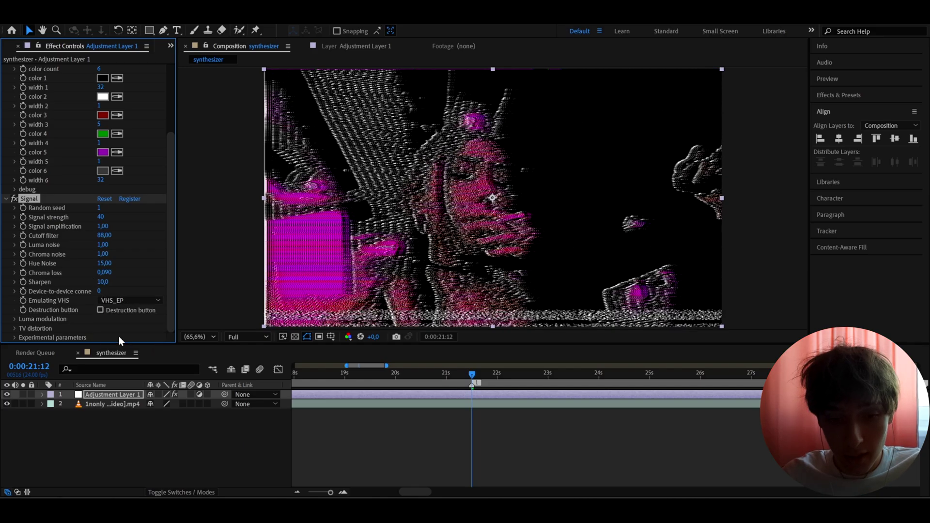
left_click(101, 282)
type("8")
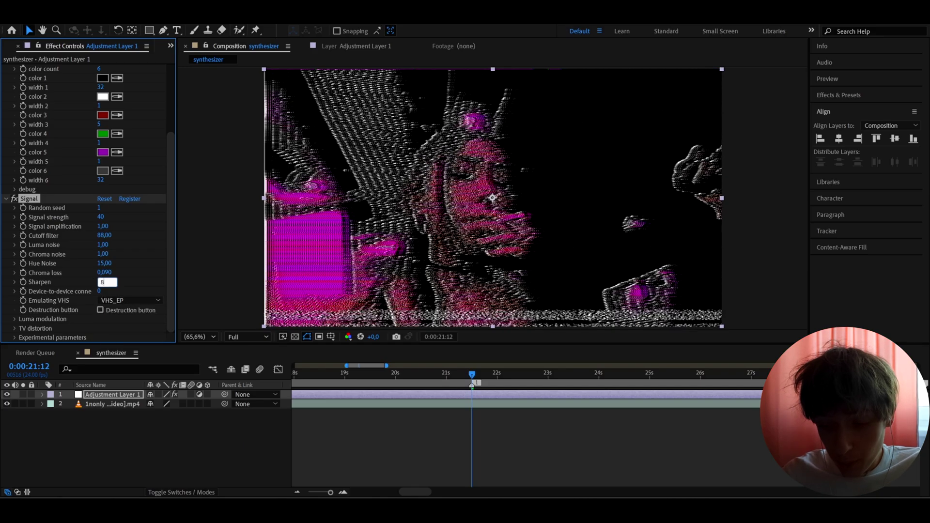
key("Return")
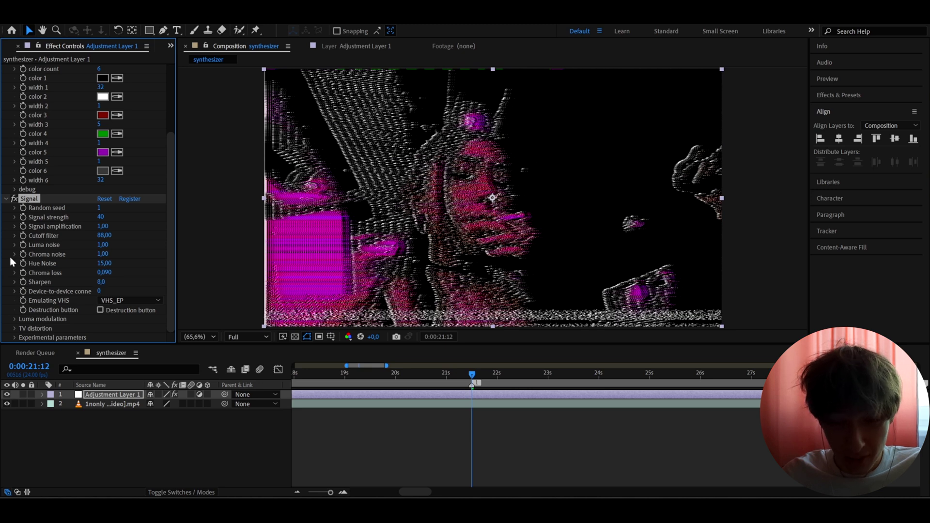
Step: Expand Luma modulation and turn off Tape Errors to remove the noise band
left_click(14, 318)
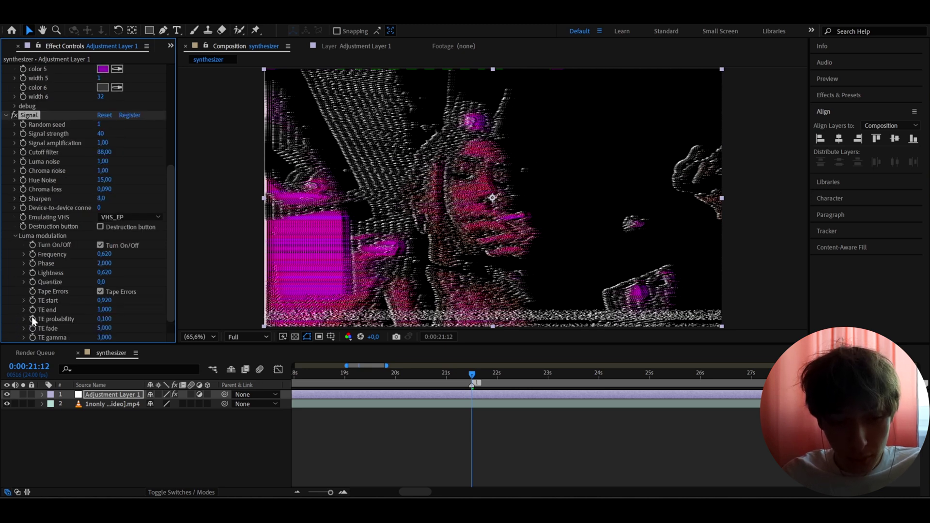
left_click(100, 291)
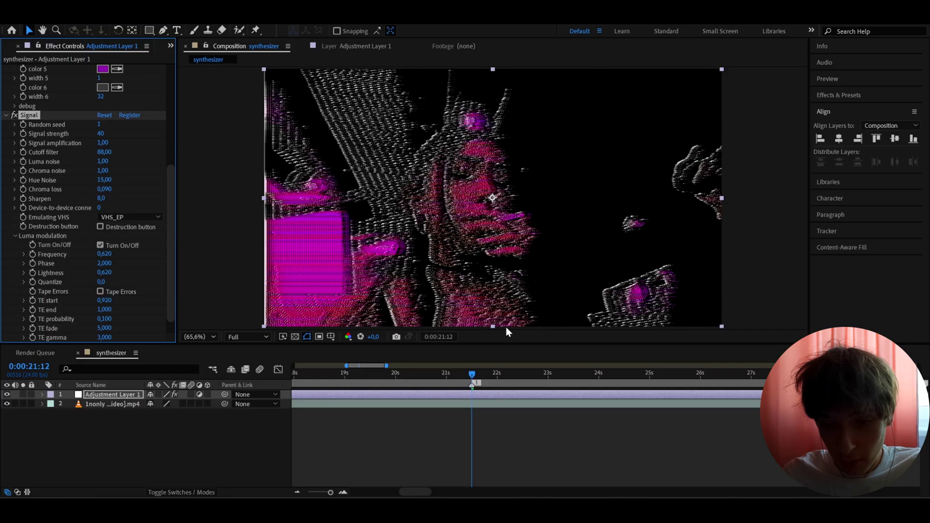
scroll(89, 194, "down", 2)
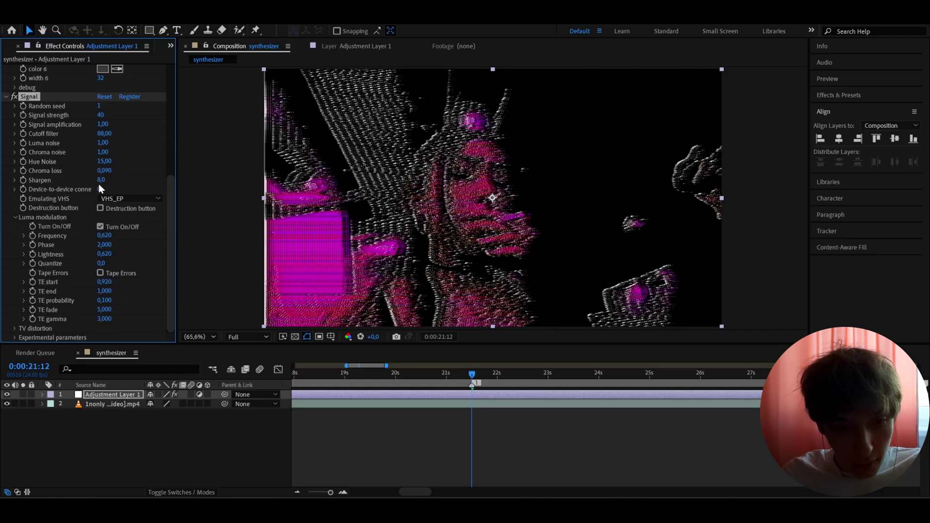
left_click(99, 189)
type("20")
key("Return")
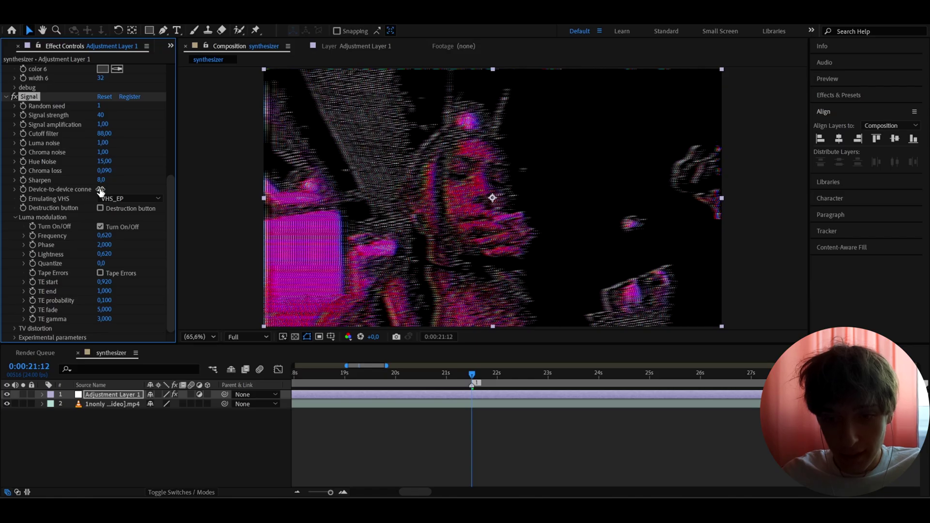
left_click_drag(472, 374, 473, 374)
left_click(101, 190)
type("15")
key("Return")
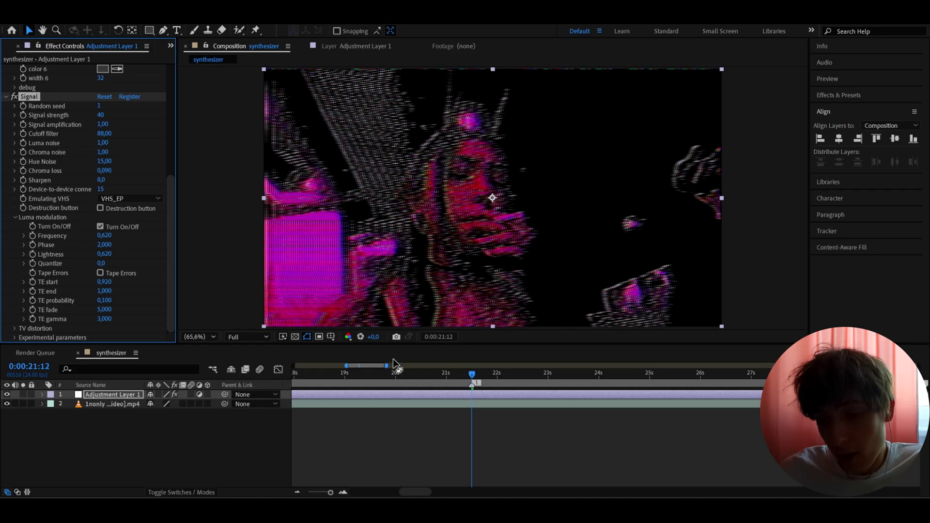
left_click(463, 393)
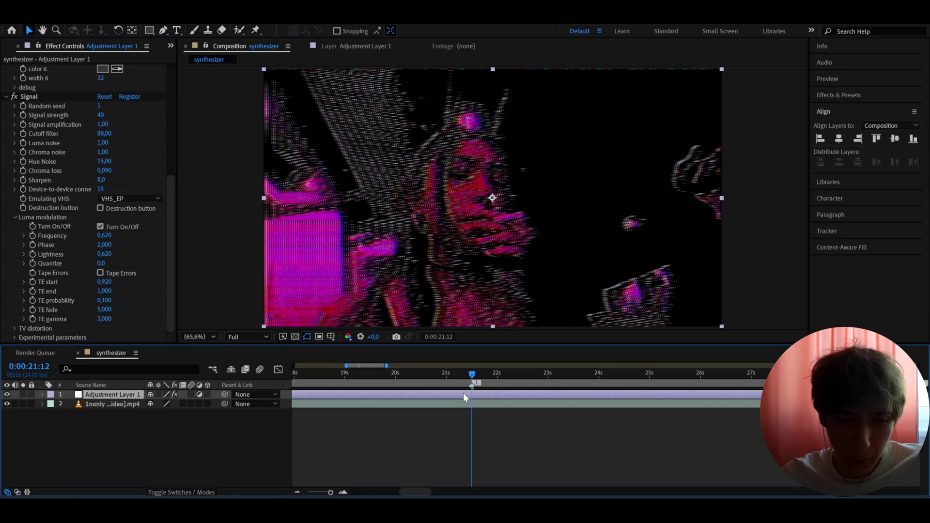
key("ctrl+space")
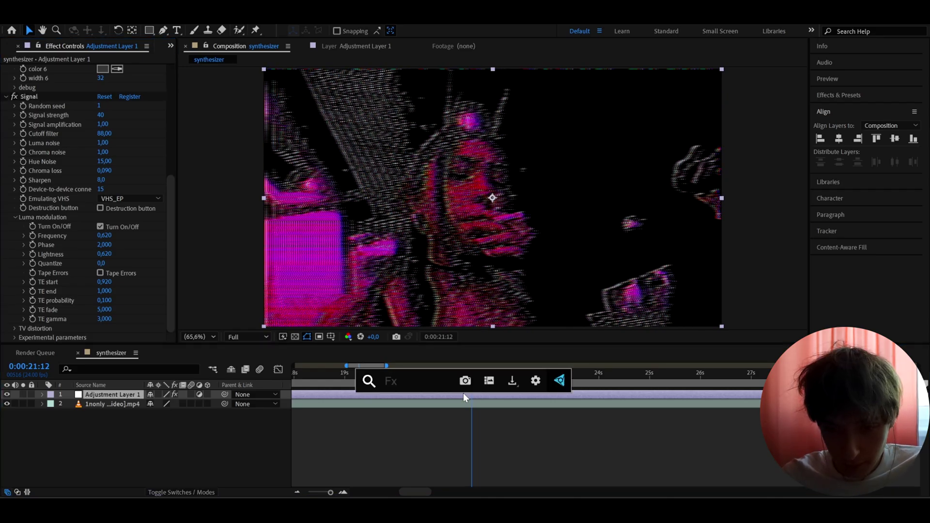
Step: Apply S_DissolveLuma with Dissolve Percent 40 and Softness 0,43
type("s_")
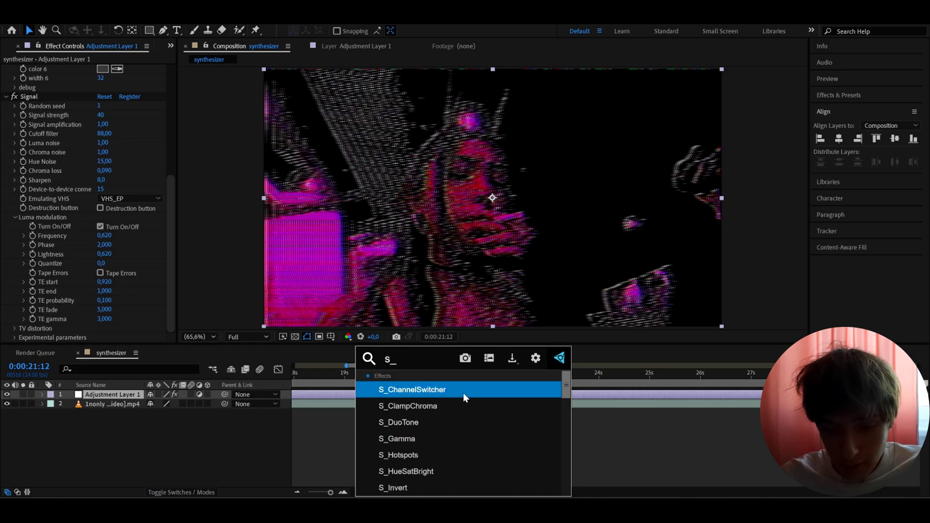
type("dissolvel")
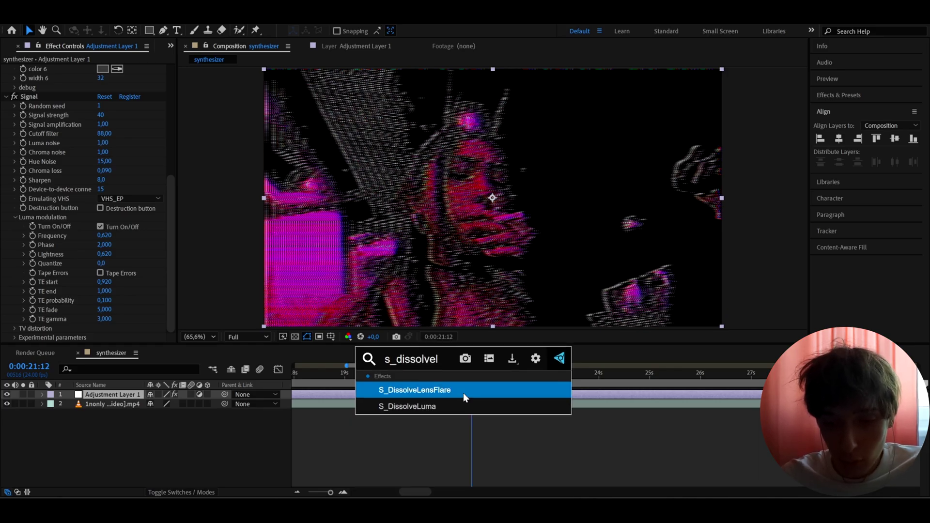
left_click(445, 406)
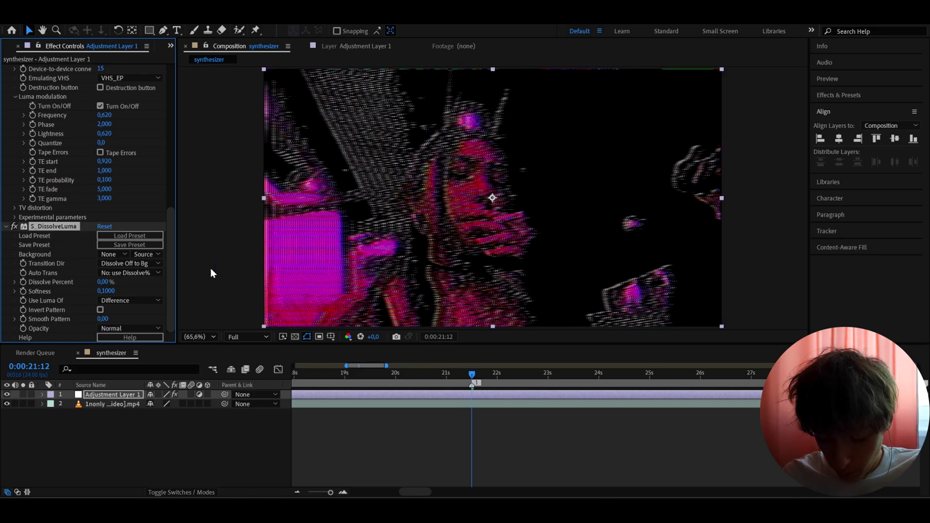
left_click(103, 282)
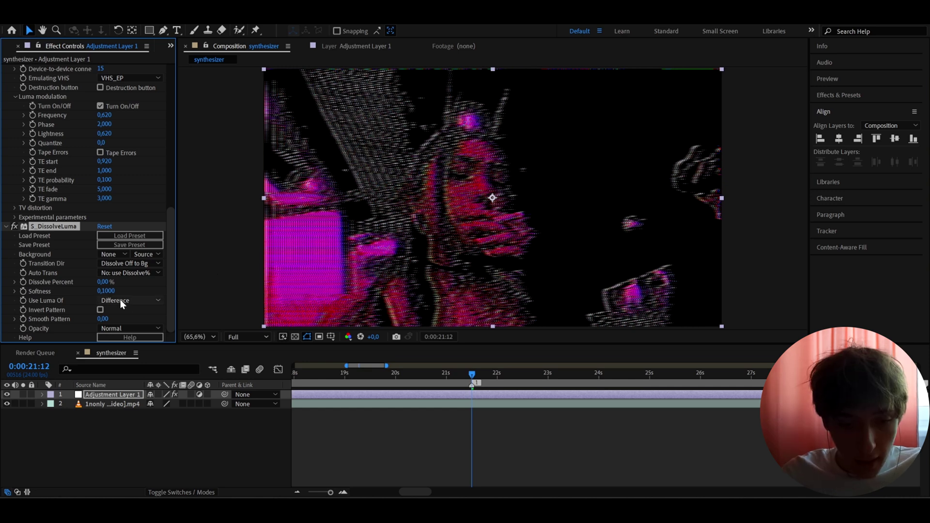
type("40")
key("Tab")
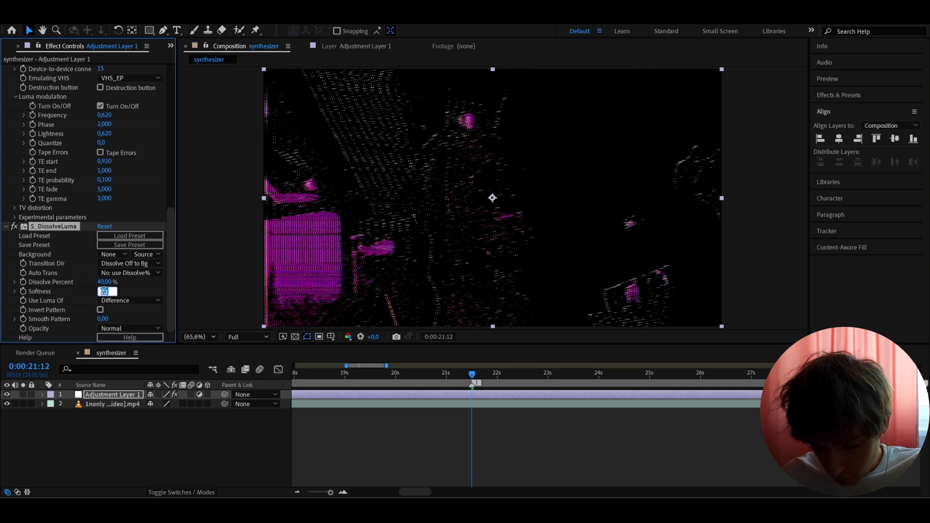
type("0,43")
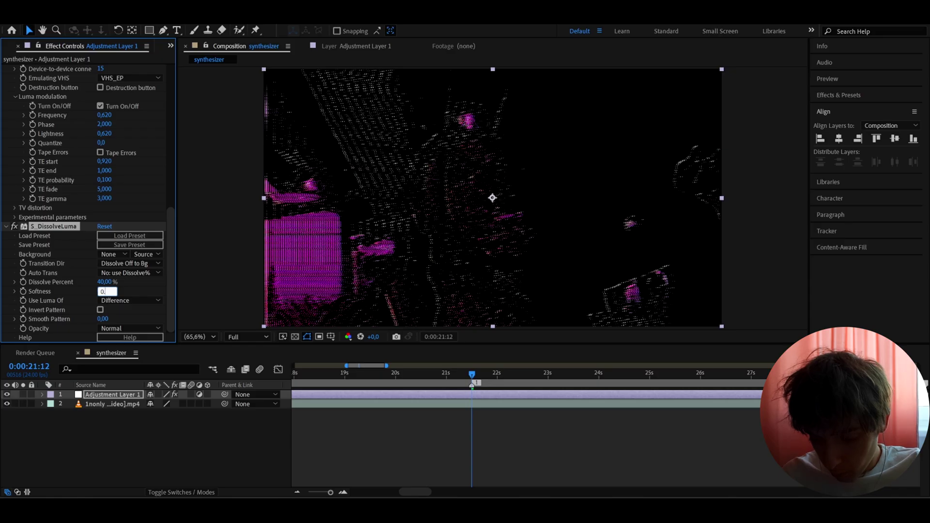
left_click(348, 393)
key("ctrl+space")
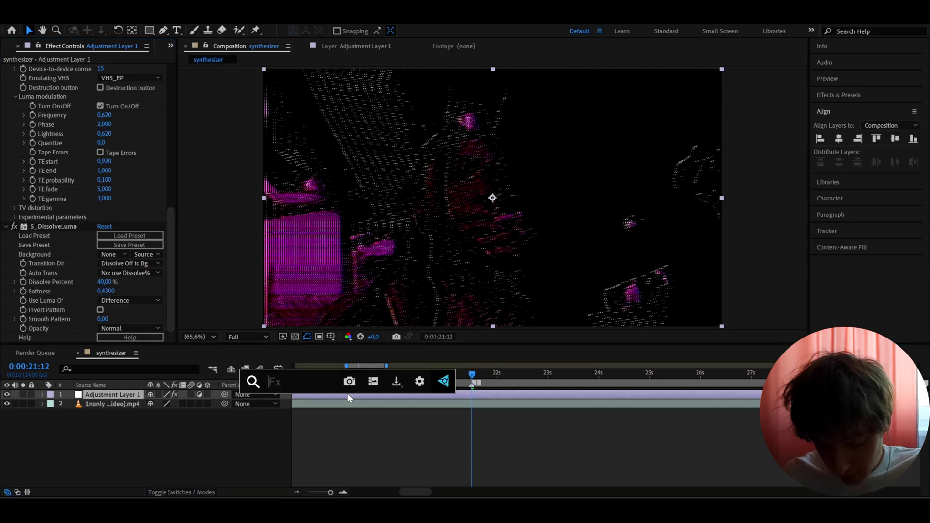
Step: Apply Deep Glow 2 with Exposure 0,50 and Radius 750
type("dee")
left_click(340, 388)
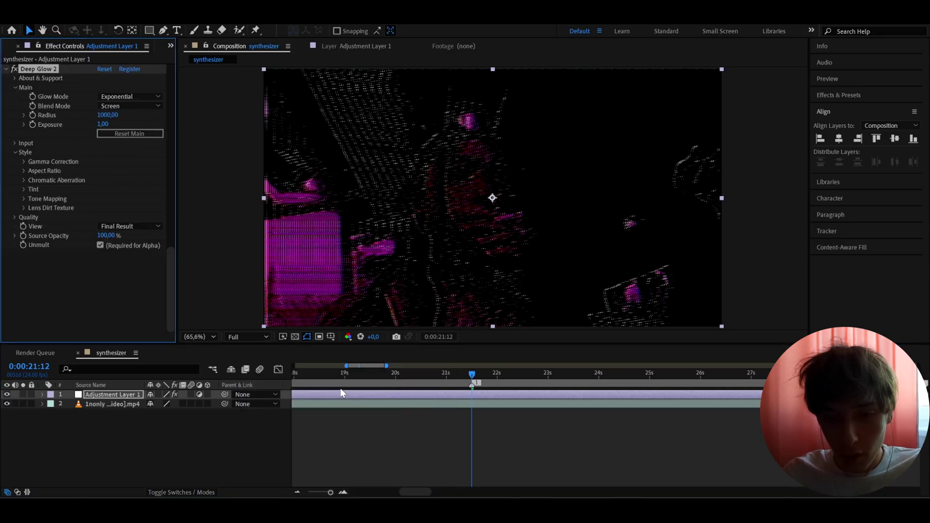
left_click(102, 124)
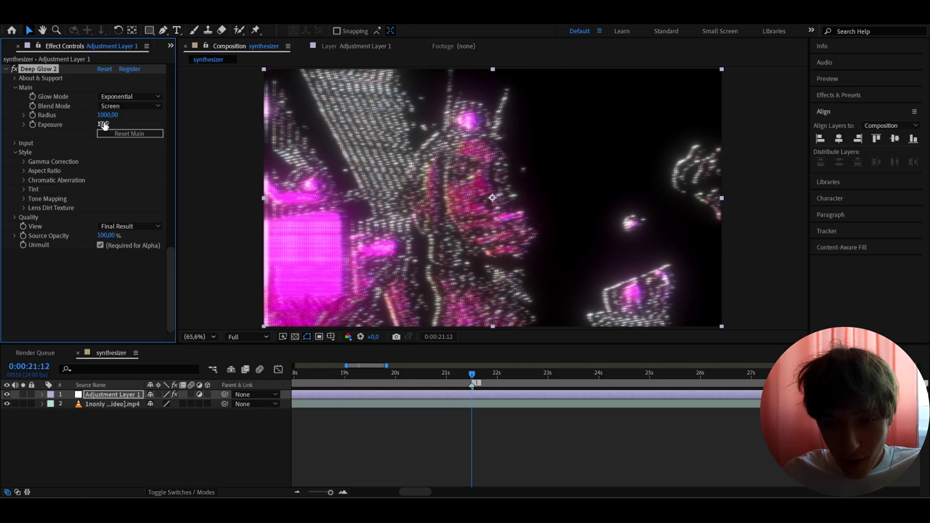
type("0.50")
key("Return")
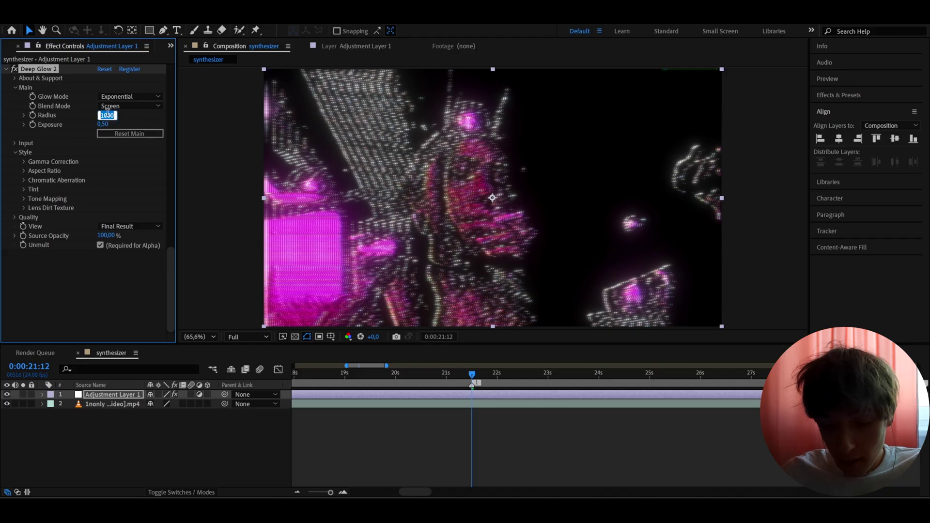
type("750")
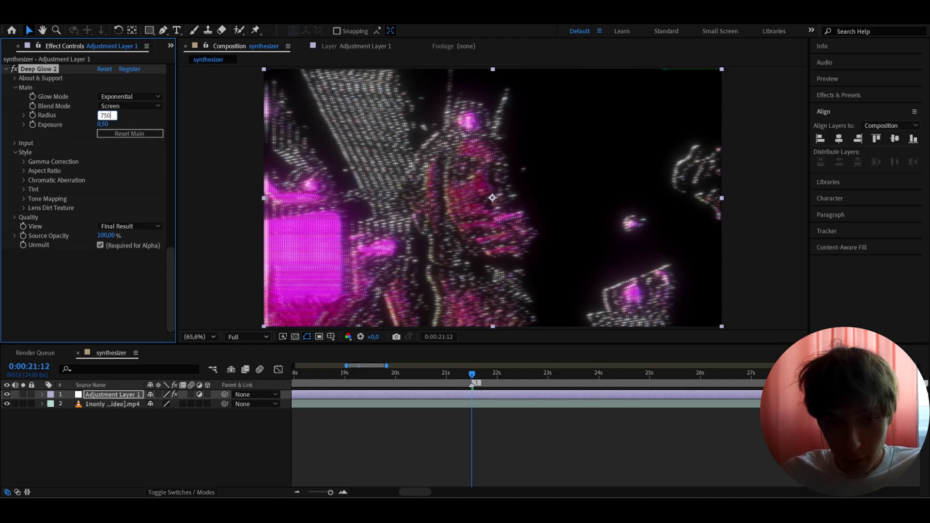
key("Return")
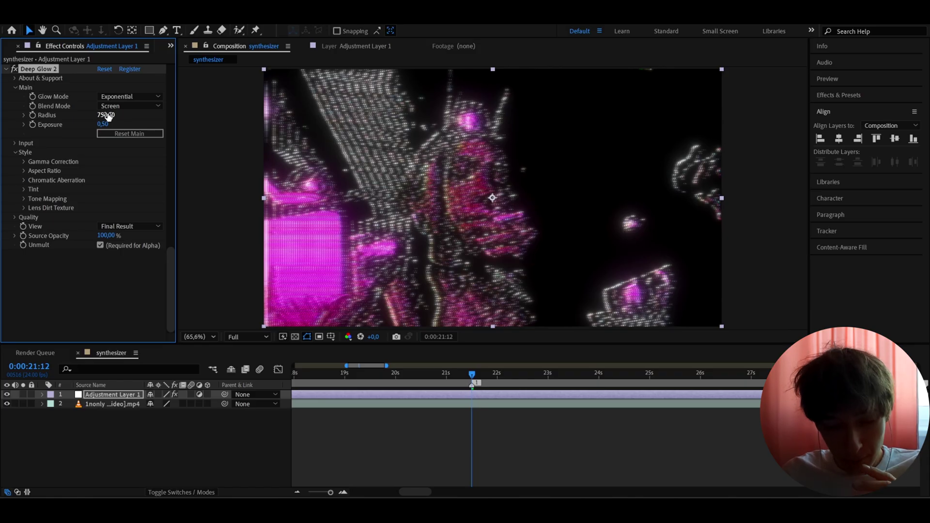
left_click(459, 395)
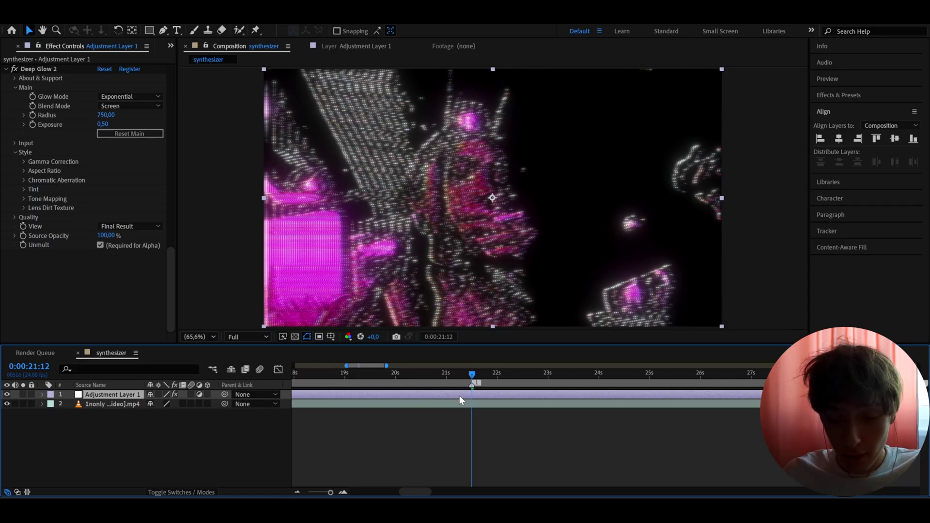
left_click(170, 280)
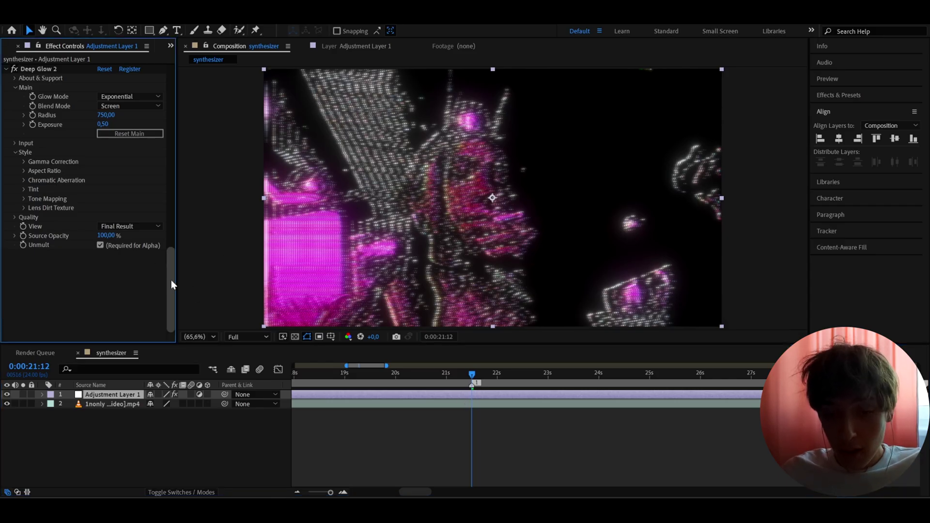
Step: Apply S_Flicker with Amplitude 0,5000, then play and stop a preview
left_click(411, 396)
key("ctrl+space")
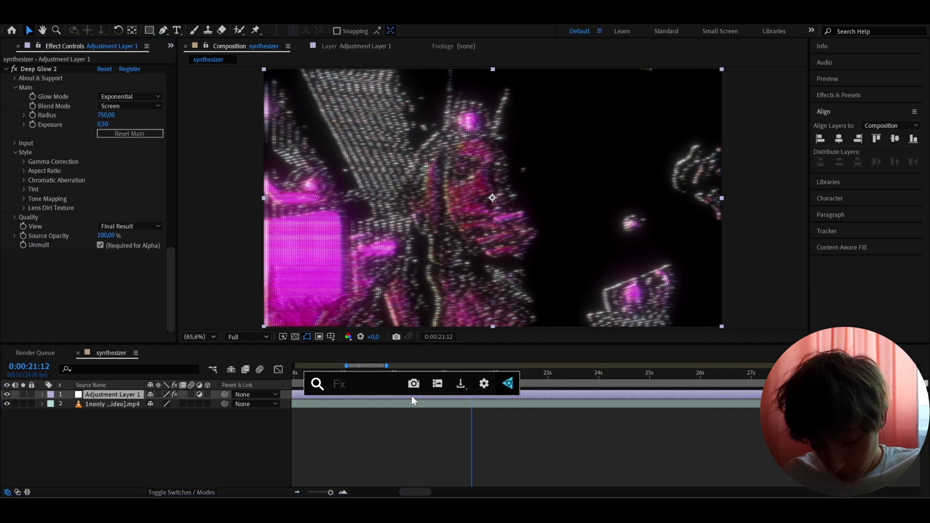
type("s_flick")
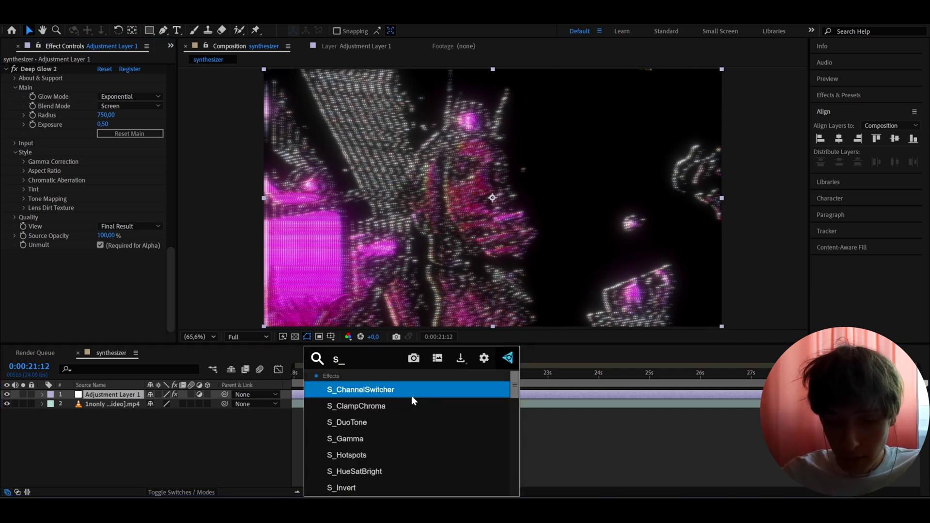
left_click(401, 392)
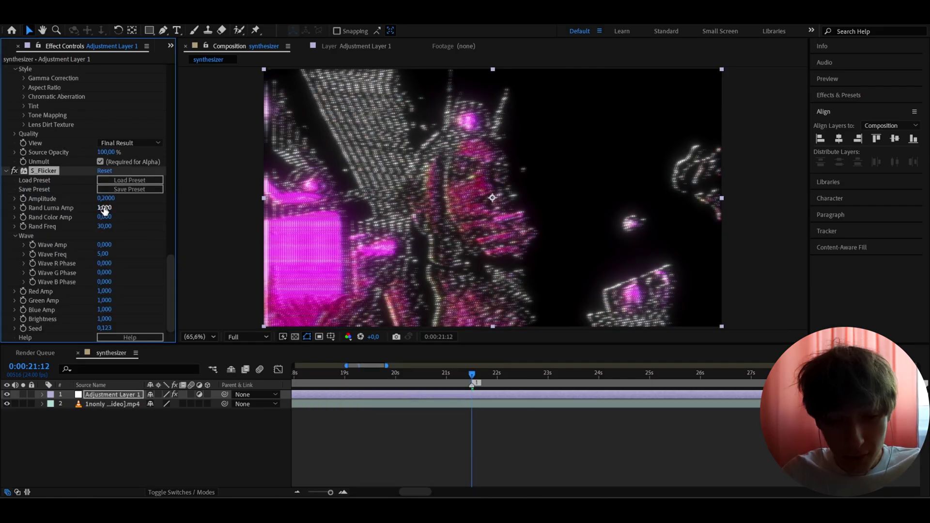
left_click(101, 199)
type("0,5000")
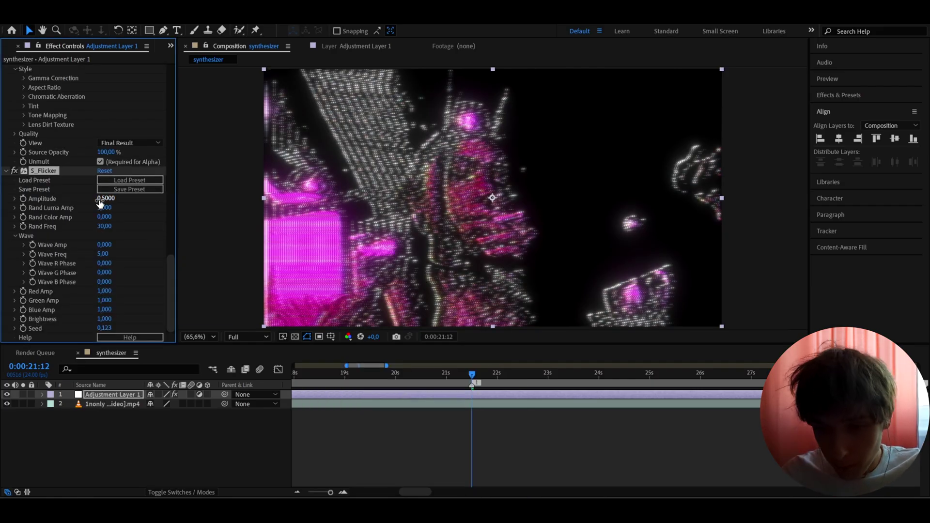
key("Return")
key("space")
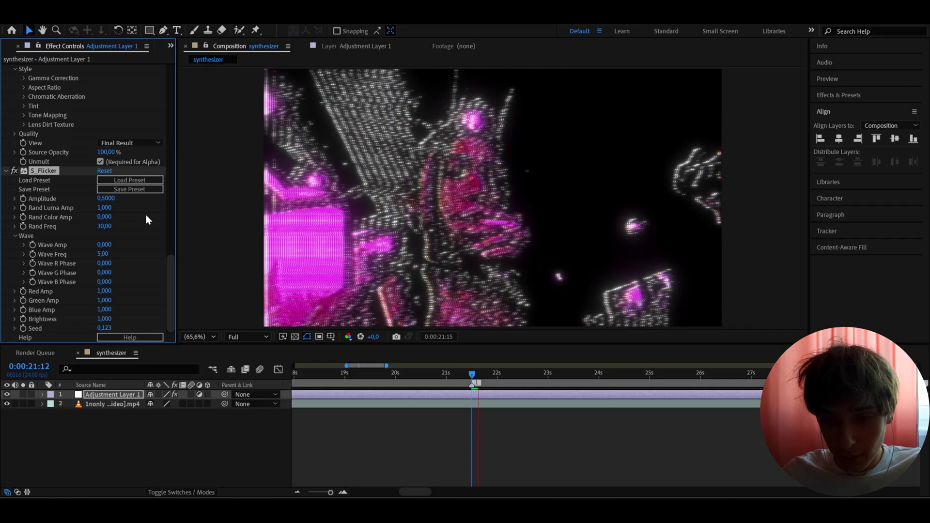
key("space")
Step: Bring omino diffusion's error aside to 0,580, toggling the omino colorizer off and on to compare
left_click_drag(487, 374, 487, 377)
scroll(124, 137, "up", 15)
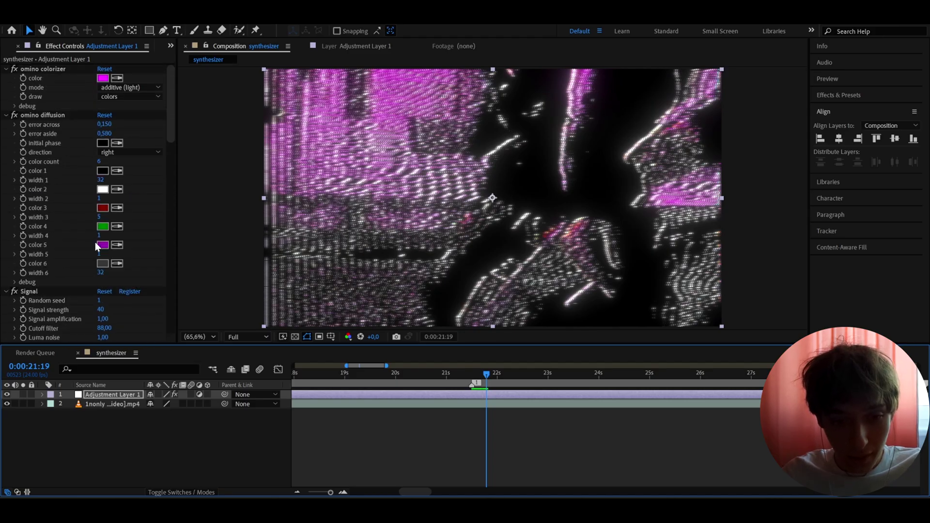
left_click_drag(103, 134, 115, 130)
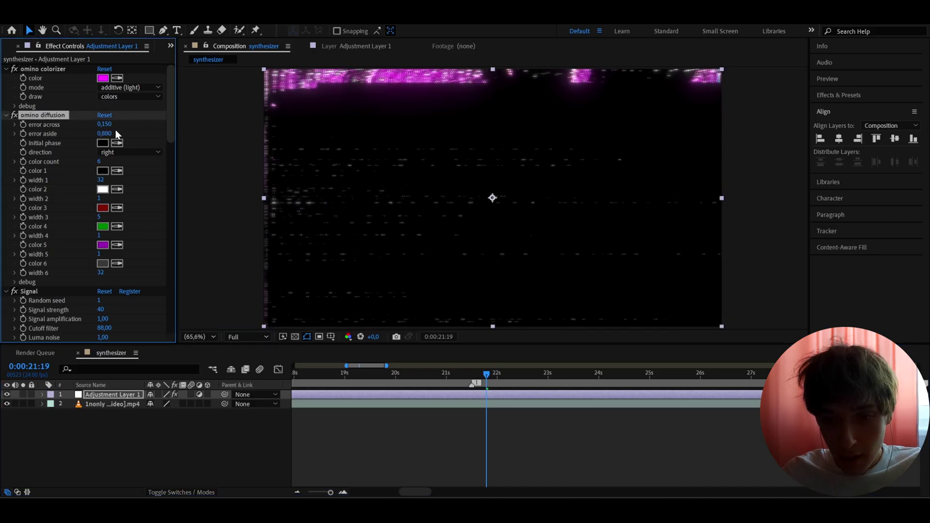
left_click_drag(104, 134, 103, 137)
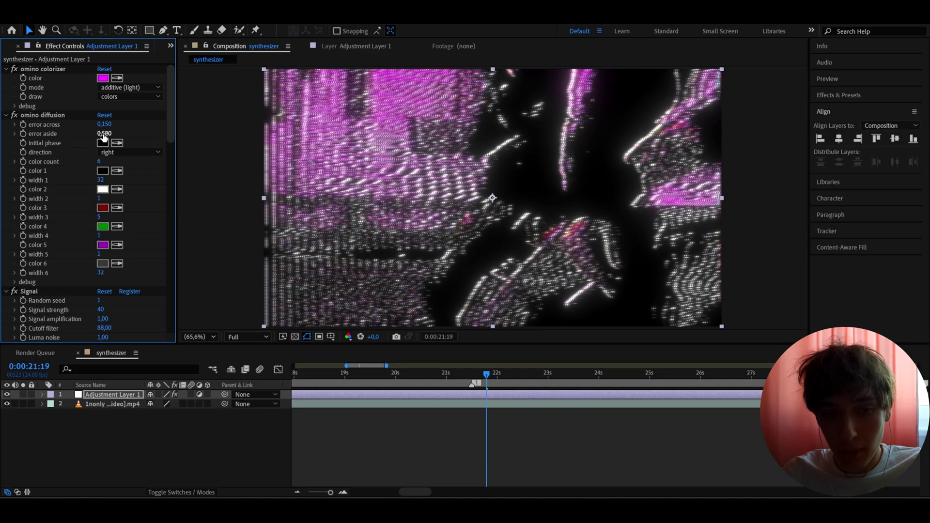
left_click(12, 68)
left_click(12, 68)
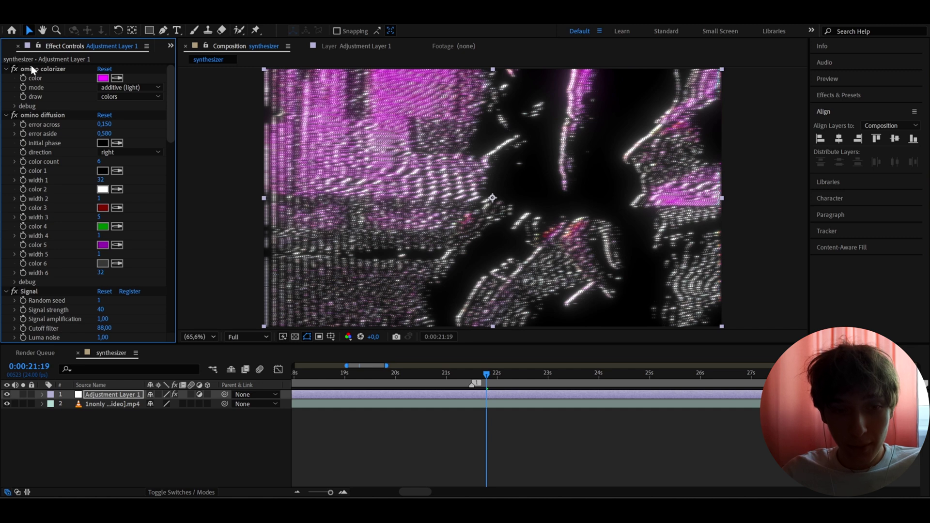
Step: Select all the layer's effects and save them as preset 'Synthesizer Povikas' in User Presets
left_click(47, 68)
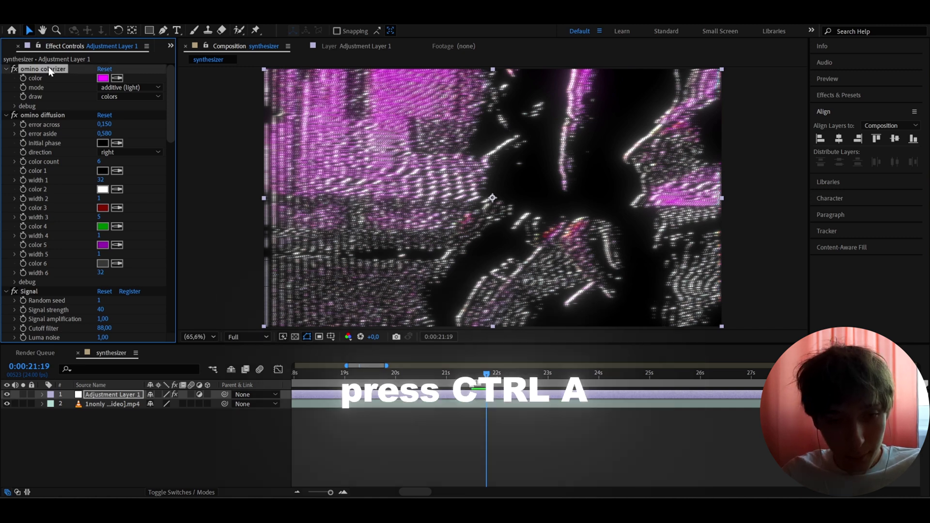
key("ctrl+a")
left_click(135, 22)
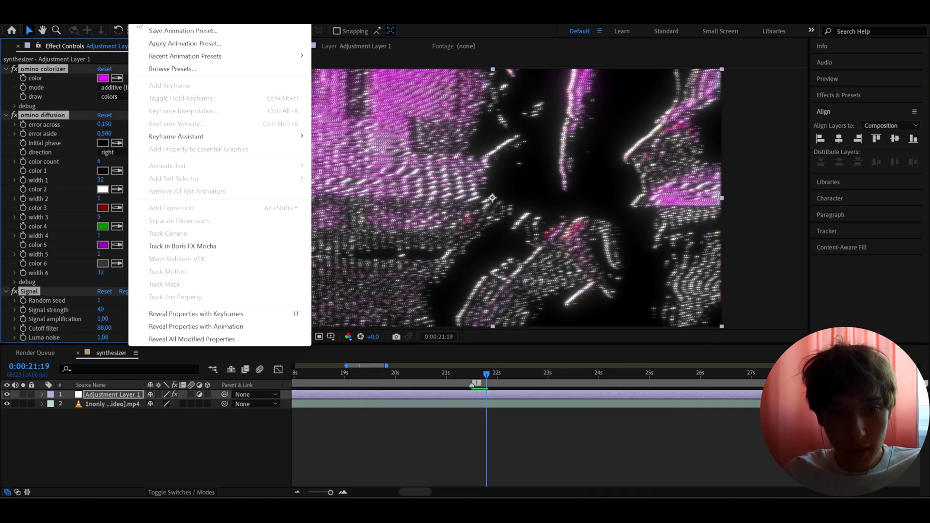
left_click(150, 31)
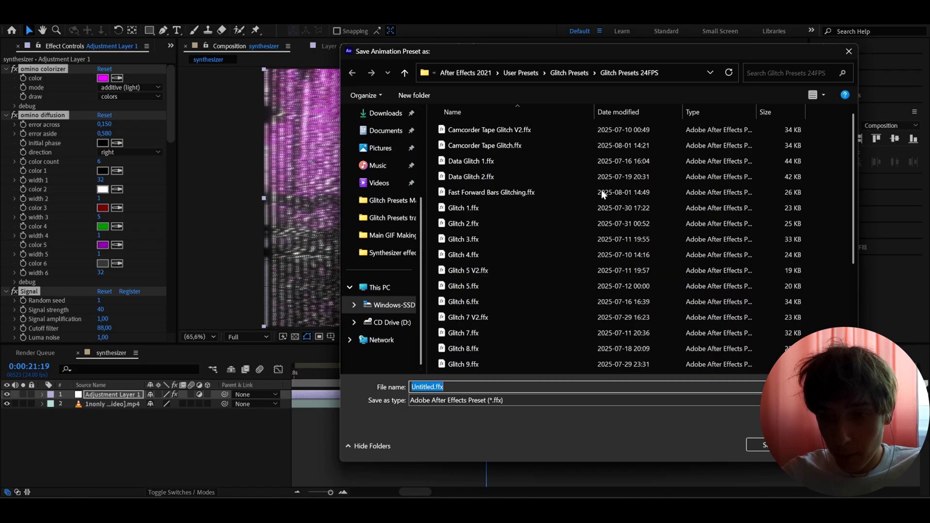
left_click(516, 73)
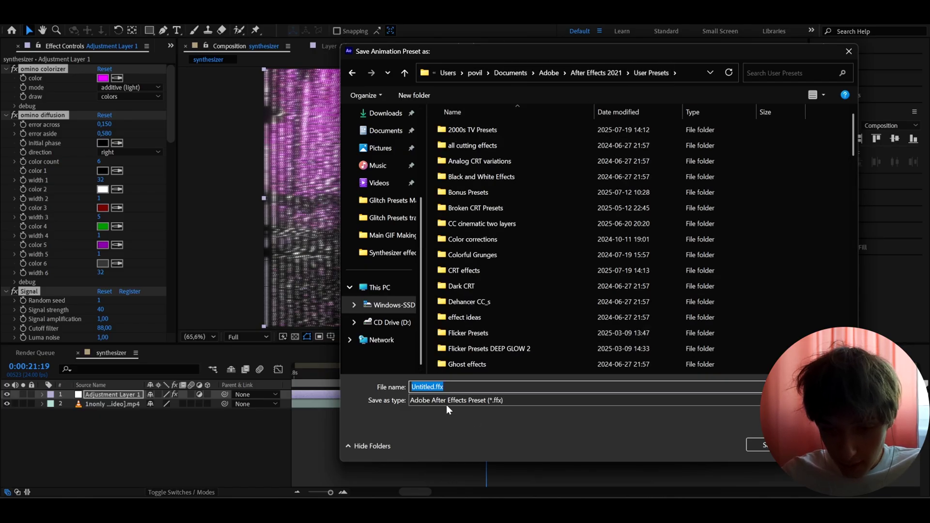
type("Syn")
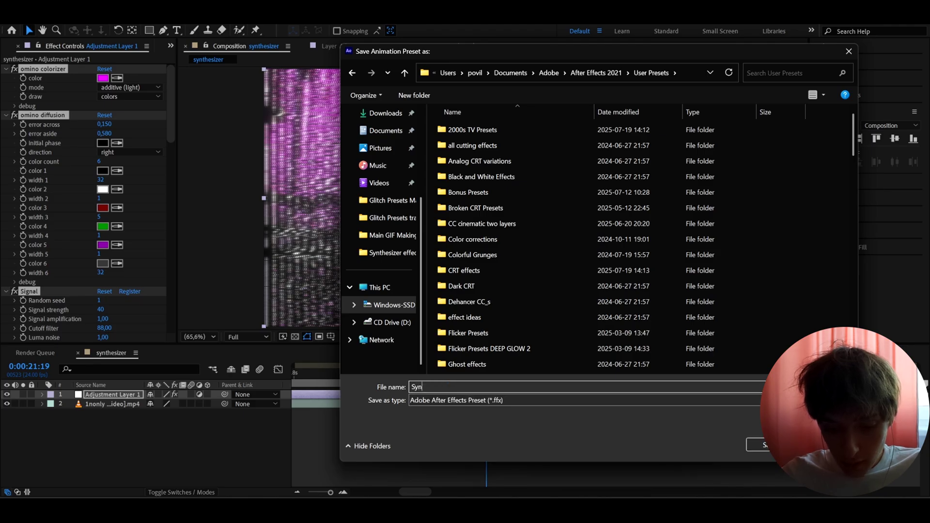
type("thesizer Povikas")
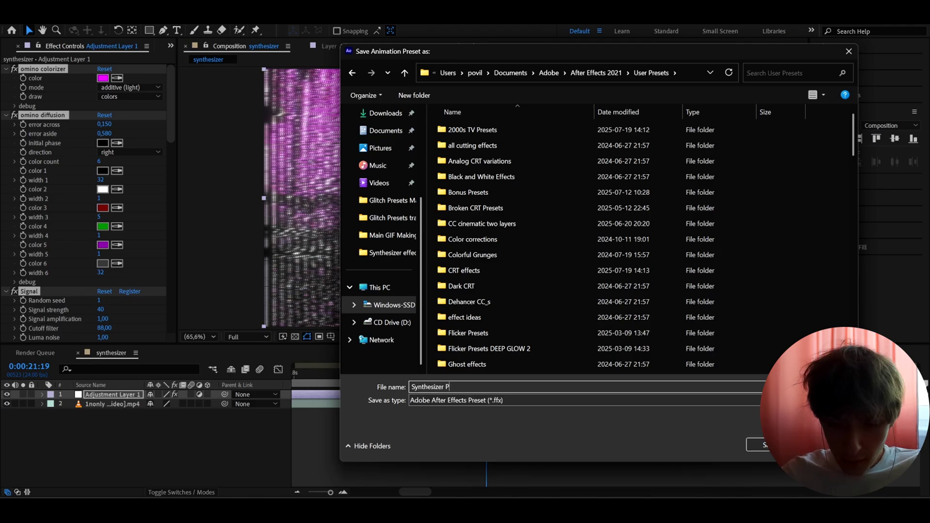
left_click(756, 445)
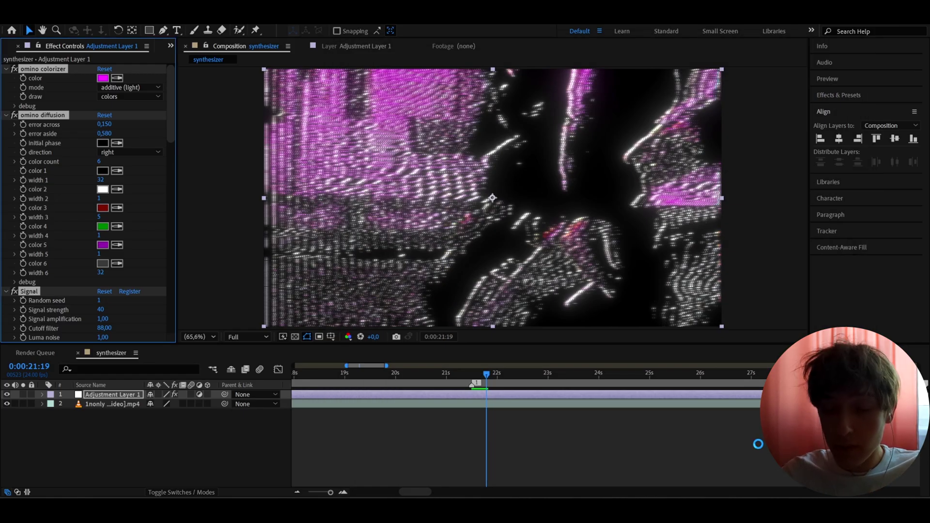
left_click(480, 374)
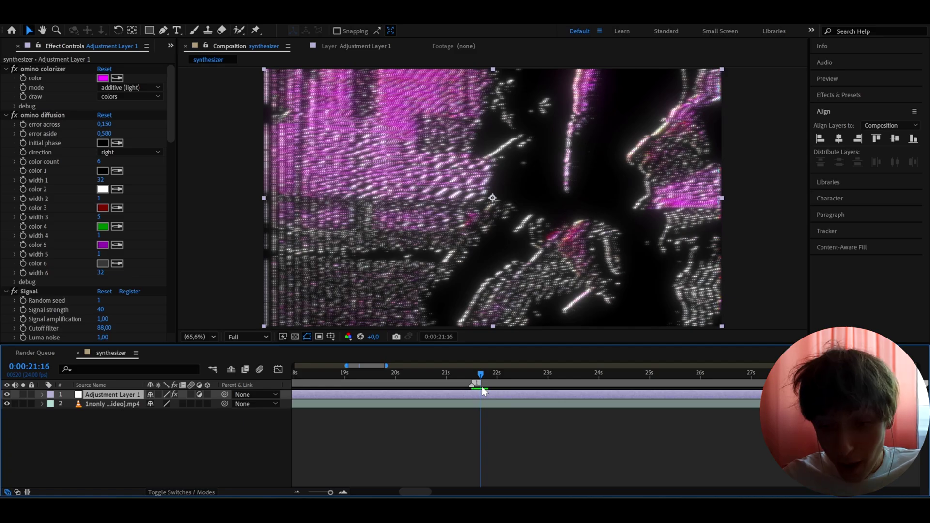
Step: Create a new adjustment layer, apply the Glitch 1 preset and preview it
key("ctrl+alt+y")
key("ctrl+space")
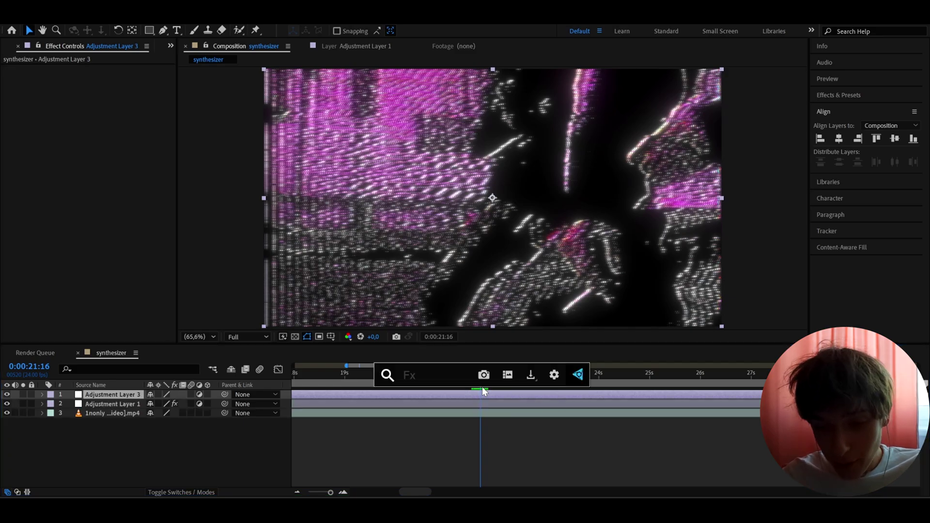
type("glitch")
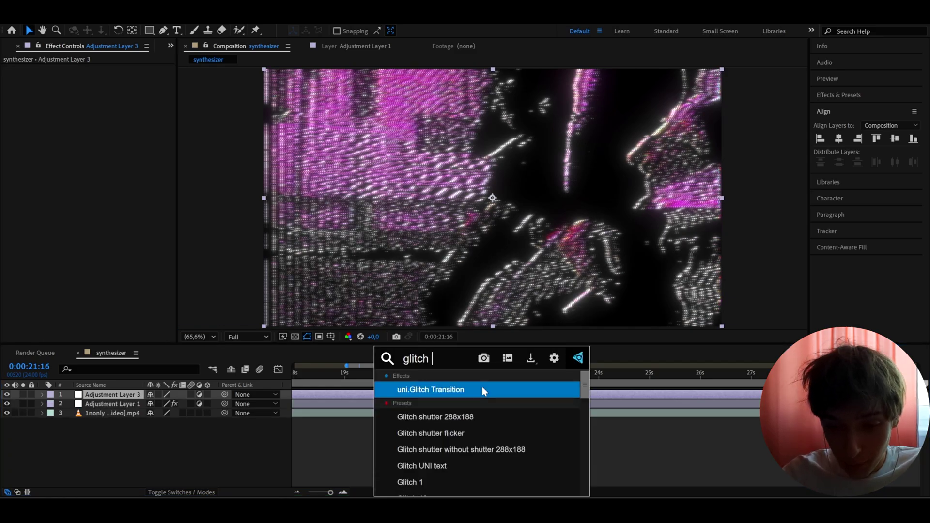
type(" 1")
left_click(410, 400)
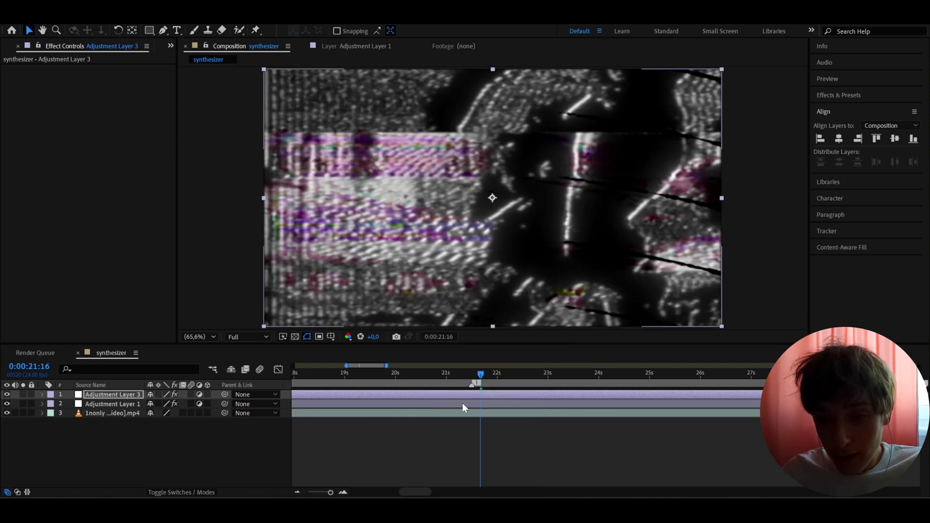
scroll(462, 403, "up", 2)
left_click(462, 403)
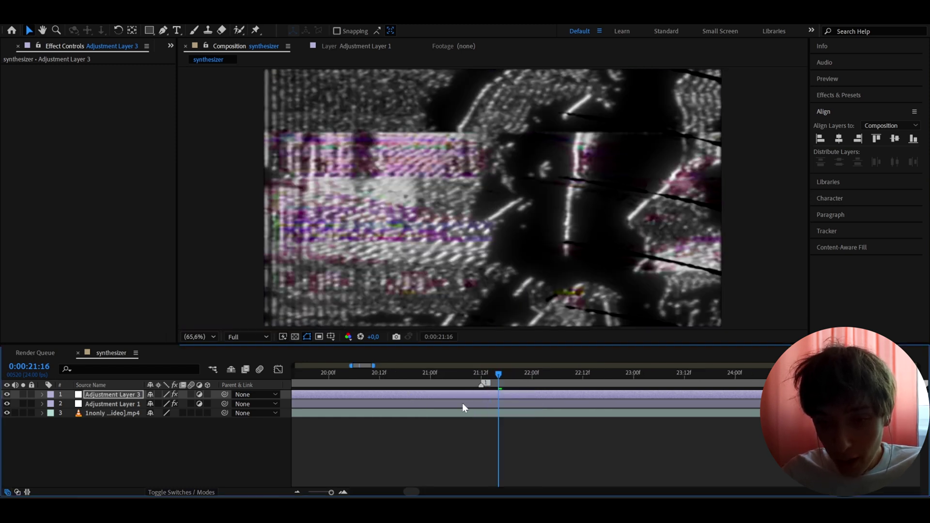
key("space")
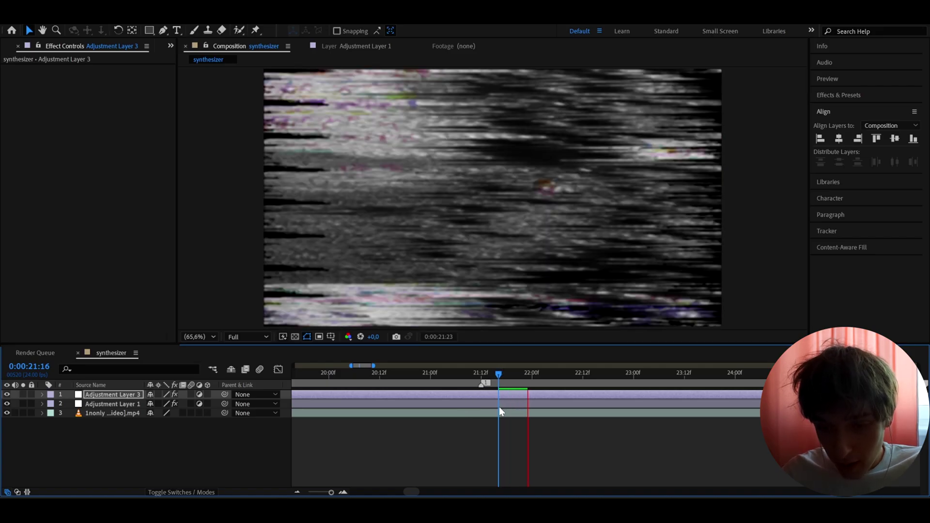
key("space")
Step: Hide Adjustment Layer 1, preview Glitch 1 alone, then delete the test layer
mouse_move(498, 371)
left_mouse_down()
mouse_move(530, 375)
mouse_move(495, 382)
left_mouse_up()
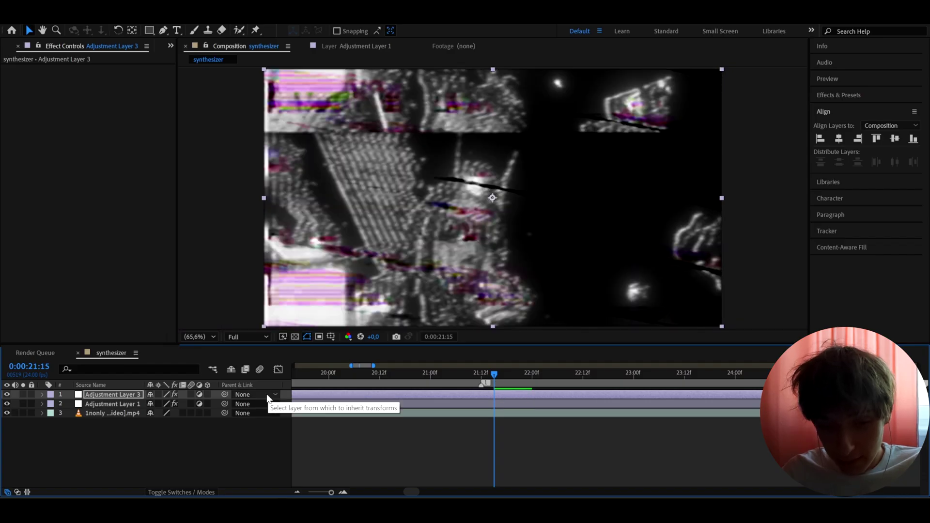
left_click(7, 404)
key("space")
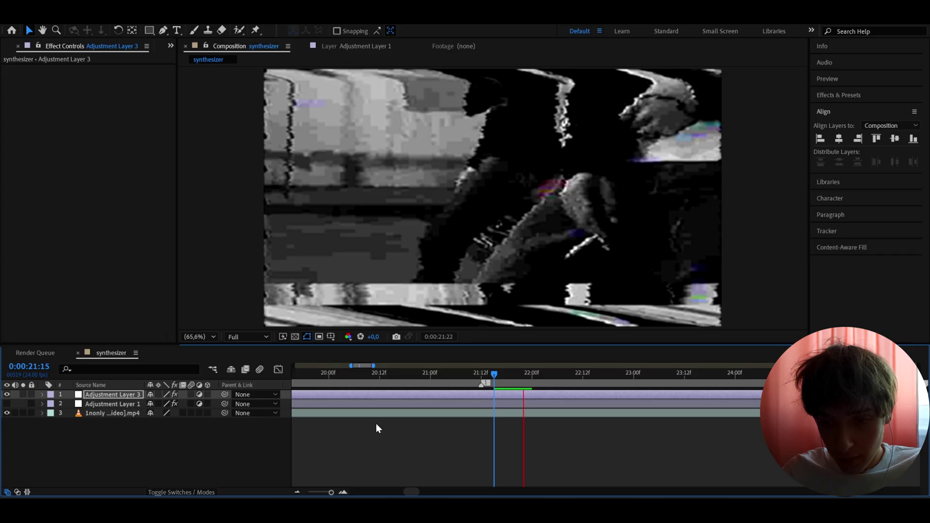
left_click(494, 377)
left_click_drag(493, 375, 499, 380)
left_click(474, 396)
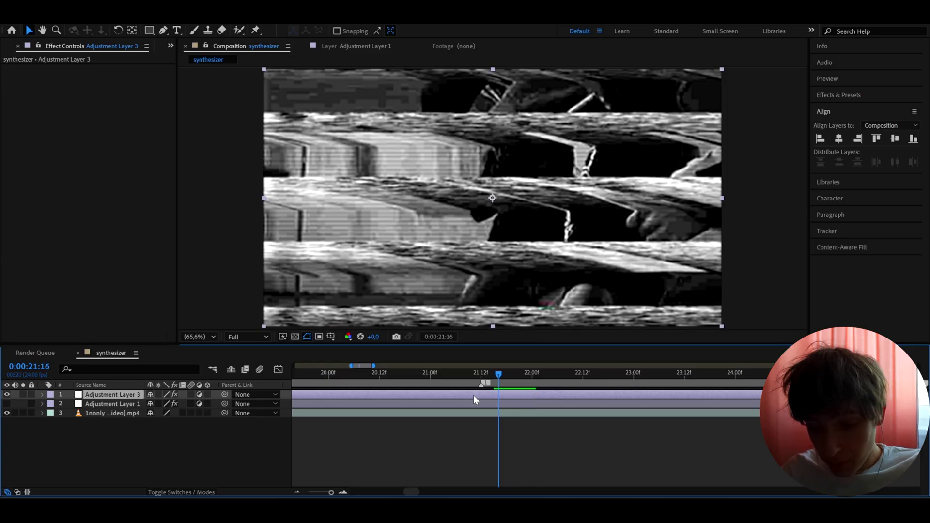
key("Delete")
Step: Select Adjustment Layer 1 and filter Effects & Presets by 'glitch'
left_click(477, 395)
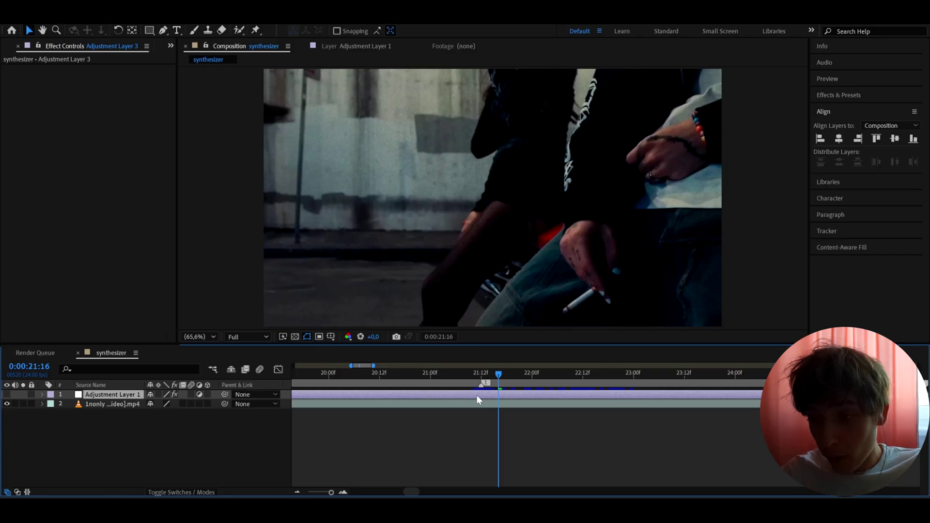
left_click(848, 95)
type("glitch")
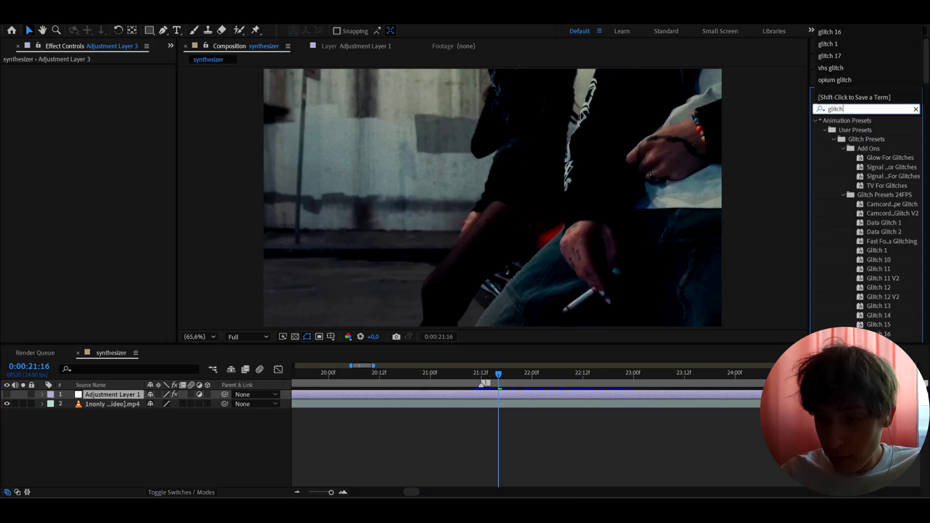
key("Return")
Step: Scroll through Adjustment Layer 1's Effect Controls, selecting S_Flicker and then Signal
left_click(555, 393)
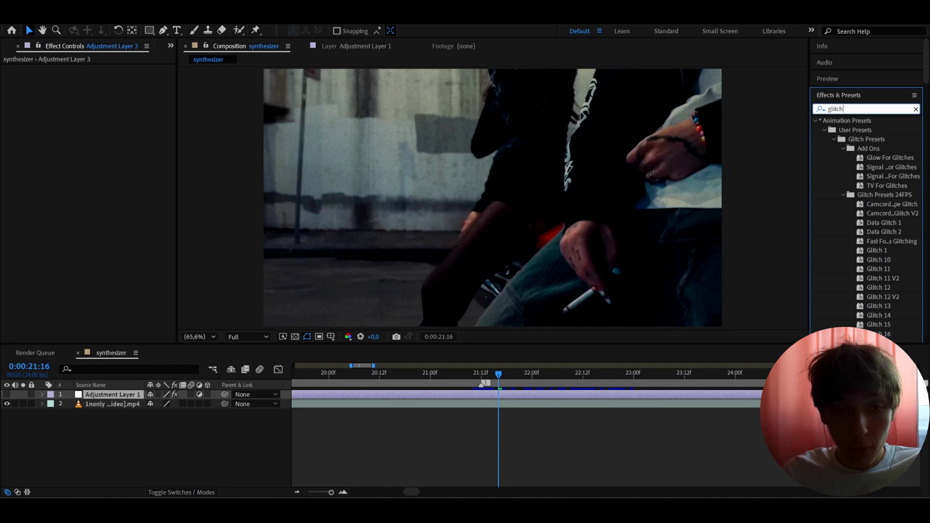
scroll(53, 140, "down", 5)
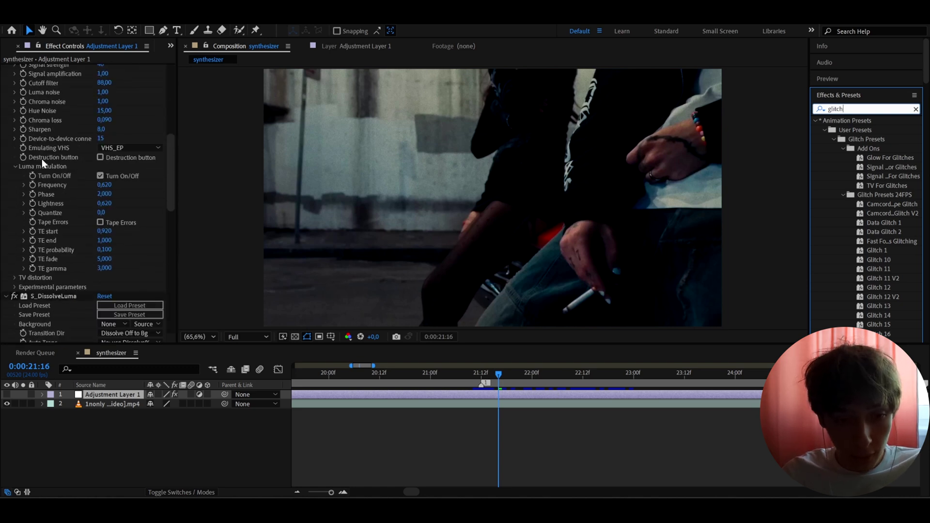
scroll(42, 159, "down", 10)
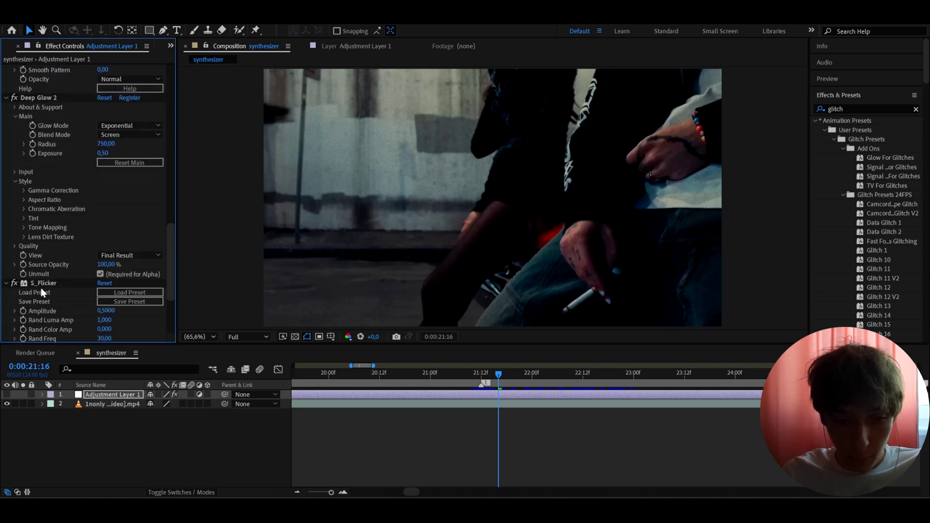
left_click(45, 283)
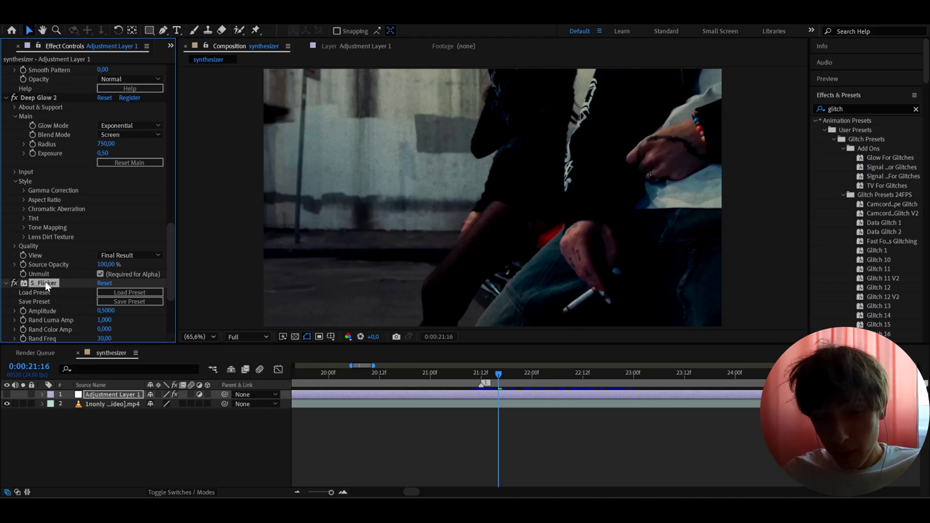
scroll(46, 281, "up", 10)
scroll(50, 200, "up", 8)
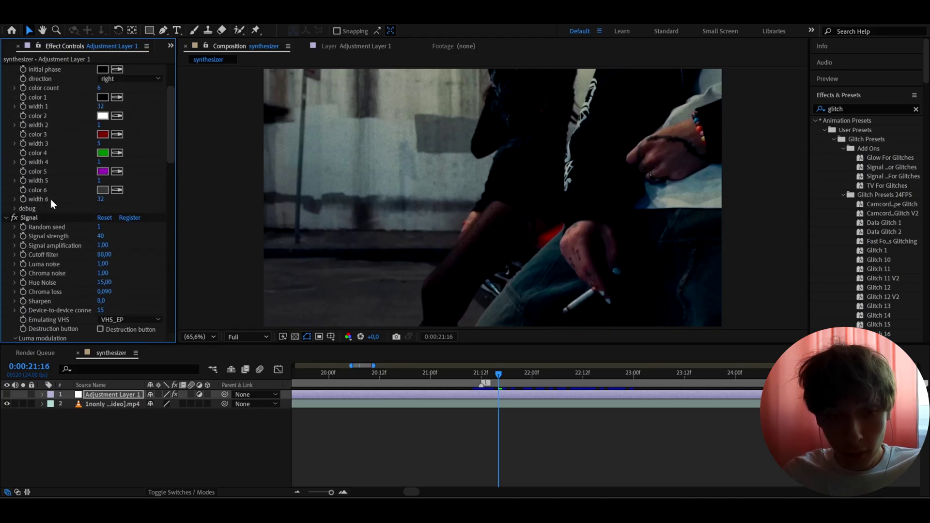
left_click(30, 218)
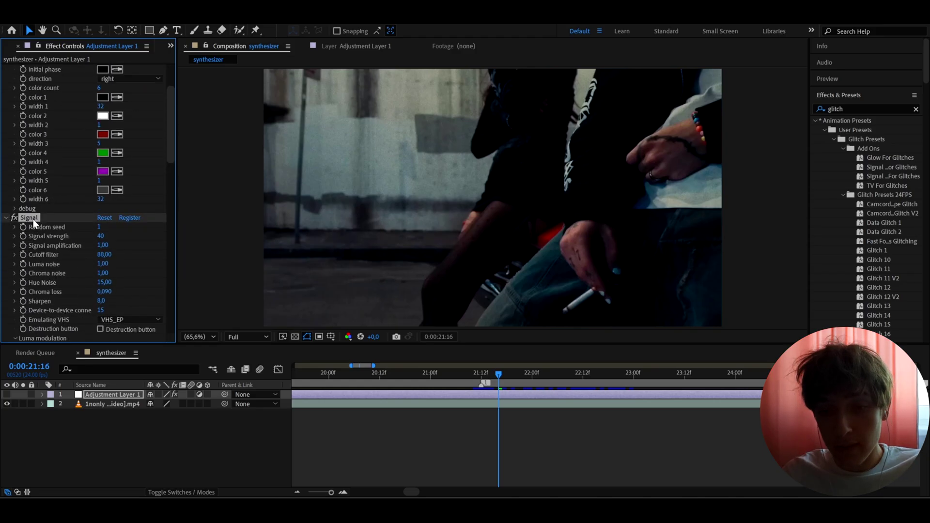